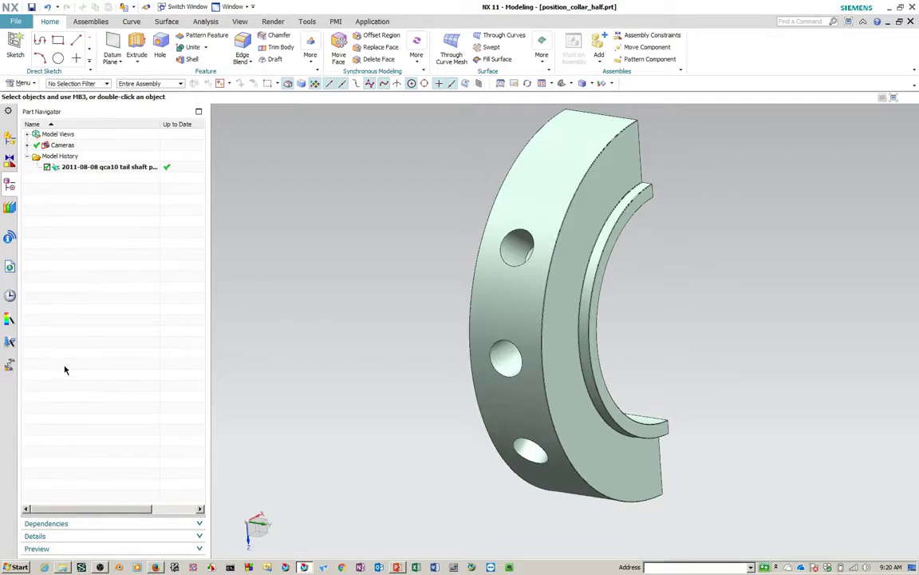
# View the theme settings in the User Interface preferences and close them without changes
pyautogui.click(16, 21)
pyautogui.moveTo(37, 110)
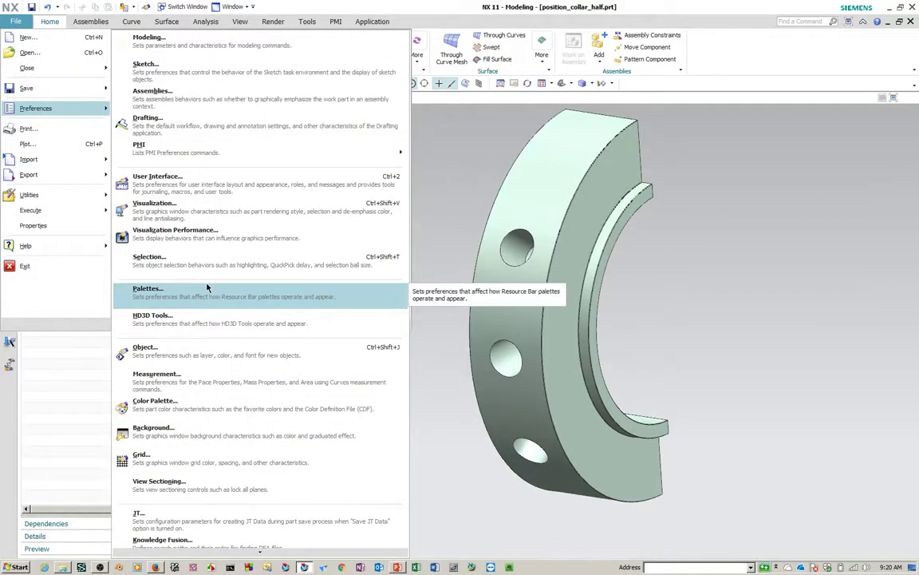
pyautogui.click(173, 184)
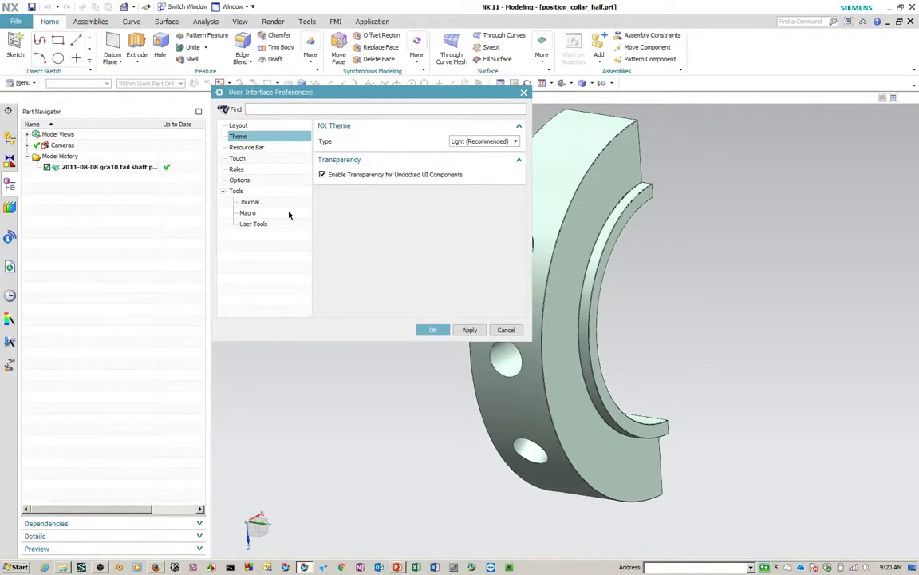
pyautogui.click(506, 330)
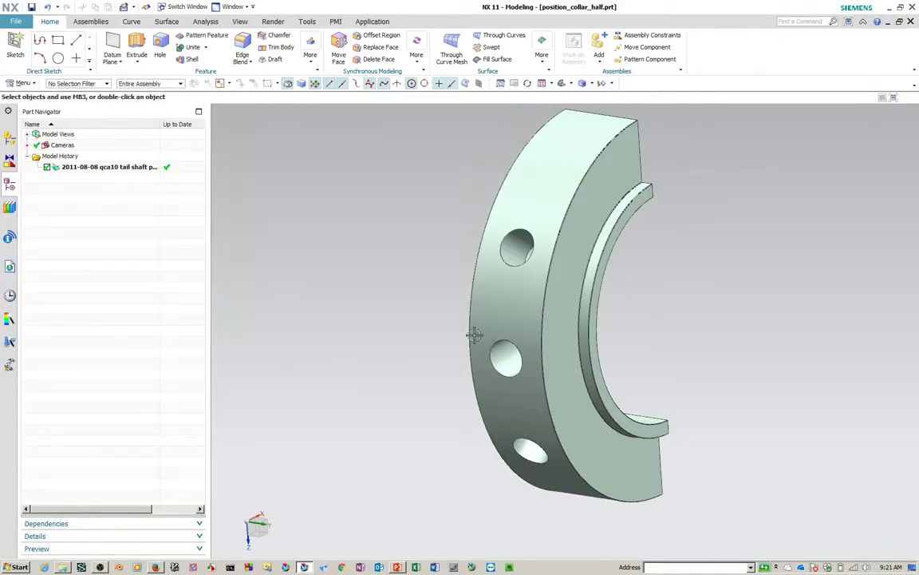
# Open the Customer Defaults and look through the whole list of applications and categories
pyautogui.click(12, 23)
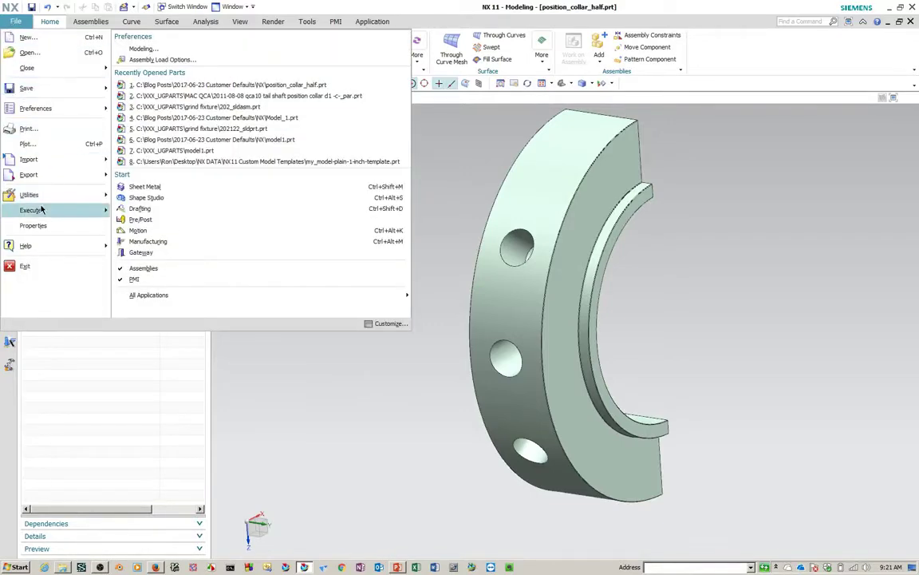
pyautogui.moveTo(42, 208)
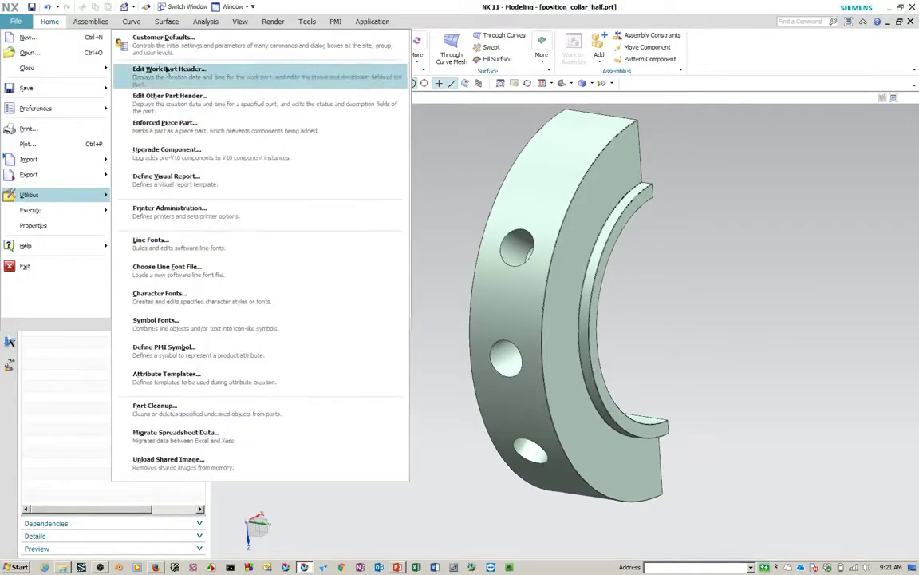
pyautogui.click(170, 52)
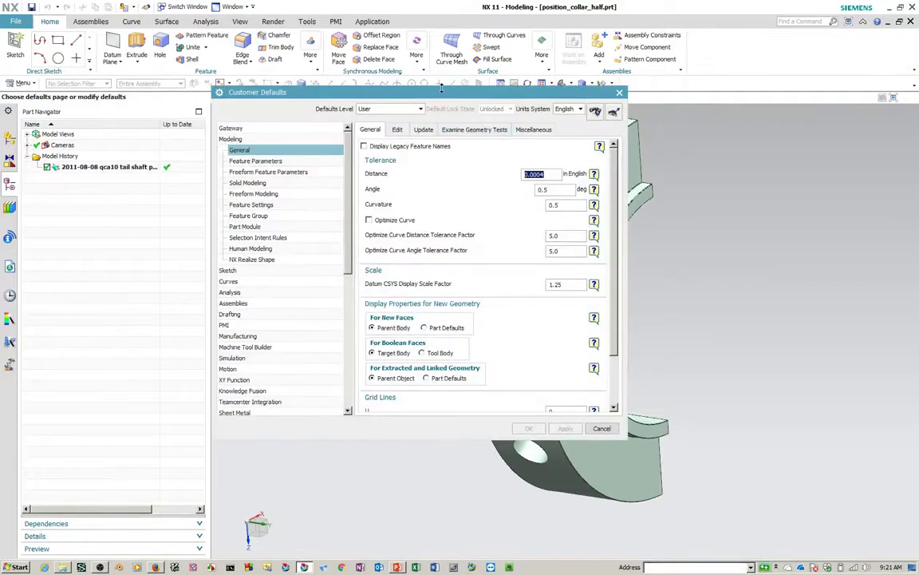
pyautogui.moveTo(445, 95); pyautogui.dragTo(463, 130)
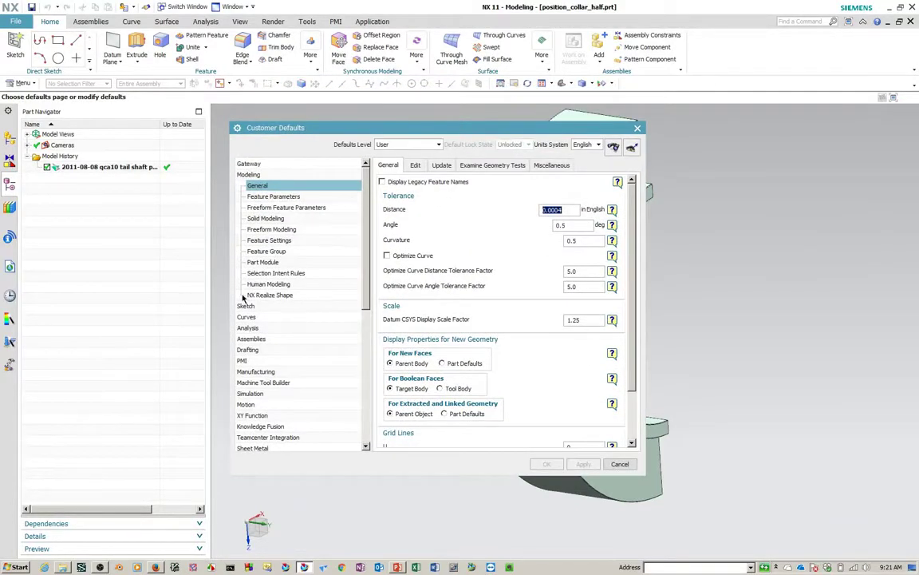
pyautogui.scroll(-8, 351, 383)
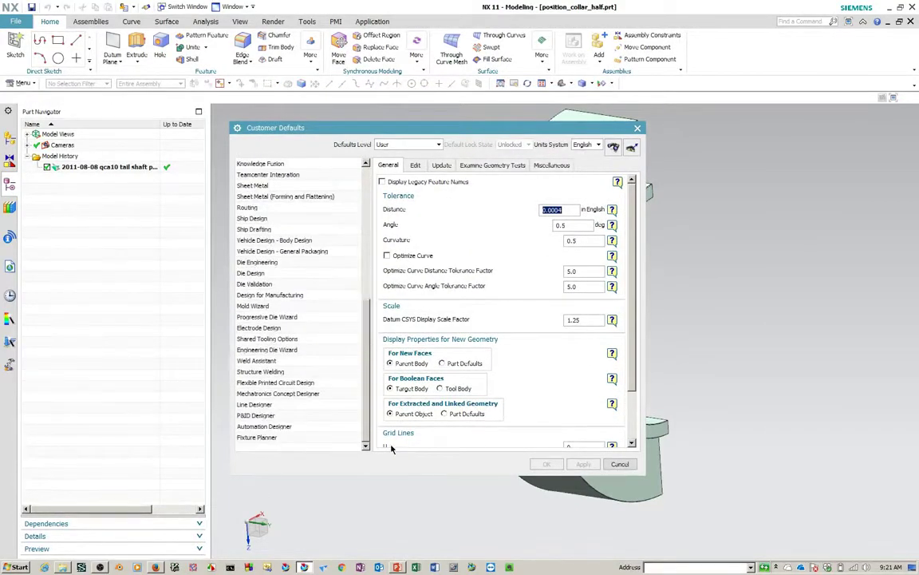
pyautogui.scroll(5, 359, 336)
pyautogui.scroll(3, 370, 304)
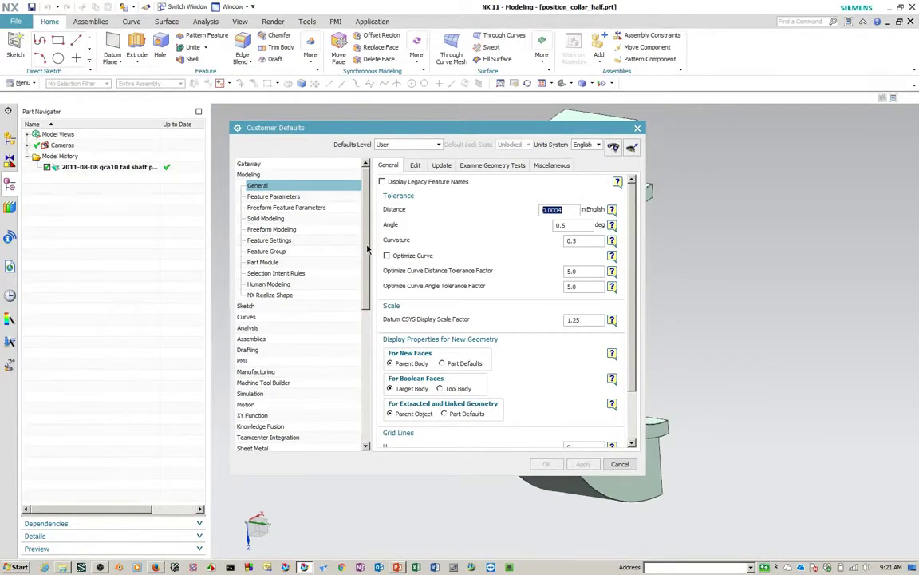
pyautogui.scroll(-8, 369, 385)
pyautogui.moveTo(367, 384); pyautogui.dragTo(365, 242)
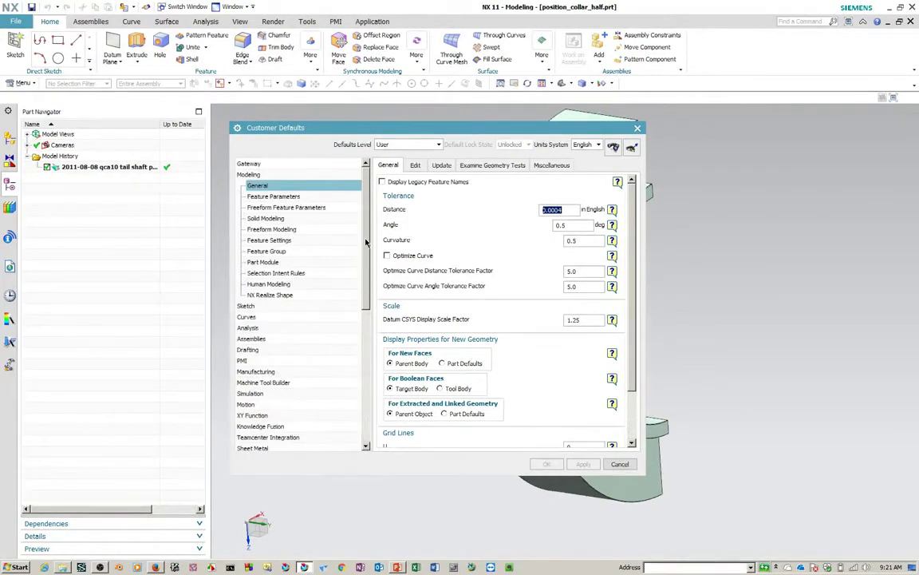
# Search the customer defaults for "9.0.3" in an enlarged Find Default dialog and look through the matches
pyautogui.click(613, 149)
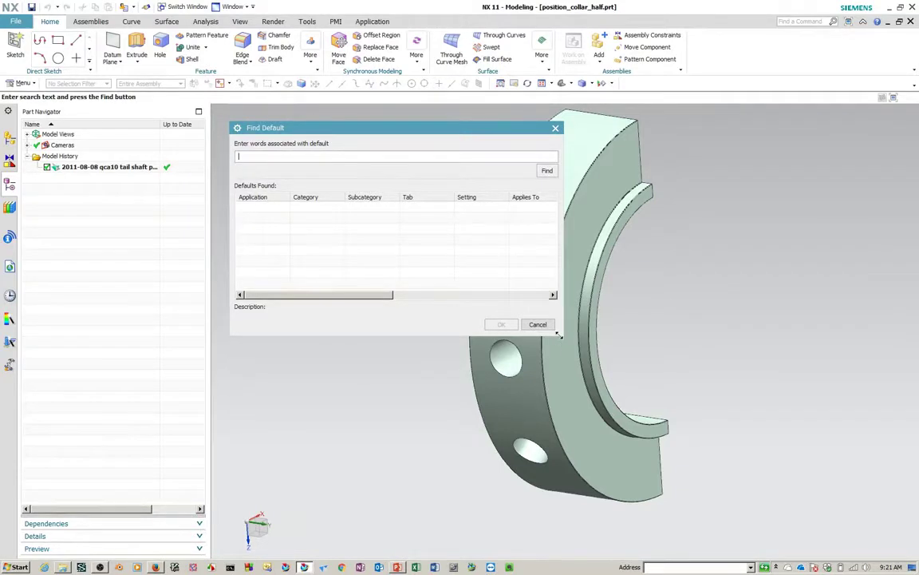
pyautogui.moveTo(562, 335); pyautogui.dragTo(760, 387)
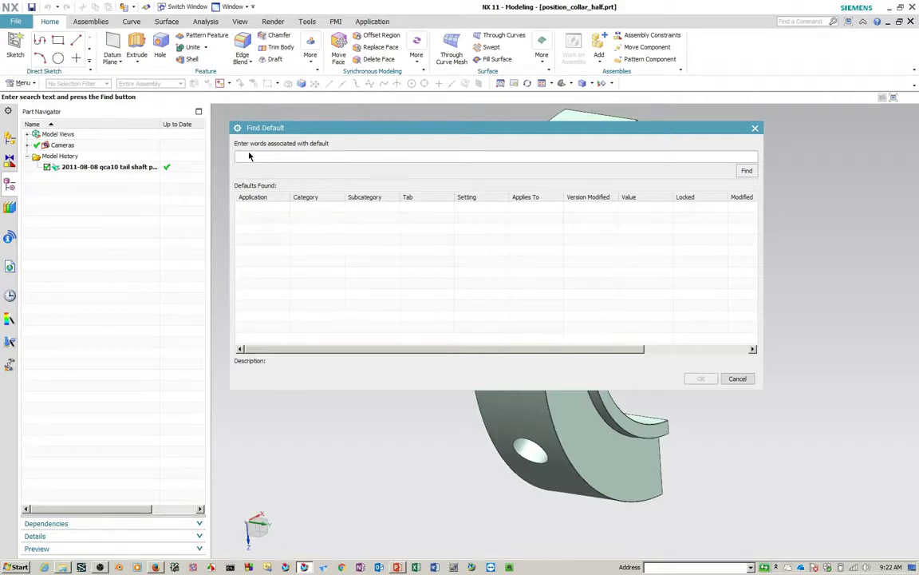
pyautogui.write('9.0.3')
pyautogui.press('Return')
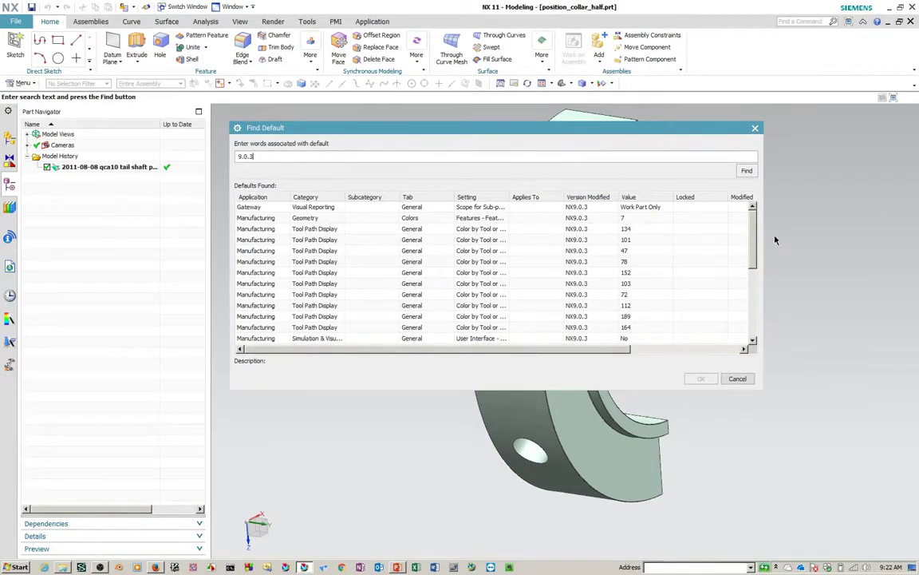
pyautogui.moveTo(754, 250)
pyautogui.mouseDown()
pyautogui.moveTo(772, 289)
pyautogui.moveTo(764, 319)
pyautogui.moveTo(763, 239)
pyautogui.mouseUp()
# Search the customer defaults for "decimal places" and enlarge the dialog to show all result columns
pyautogui.doubleClick(277, 156)
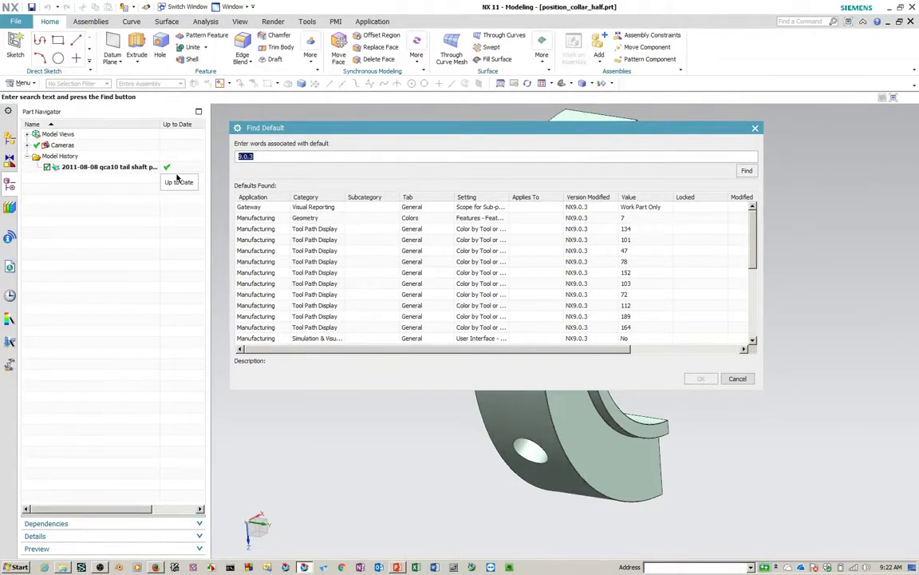
pyautogui.write('them')
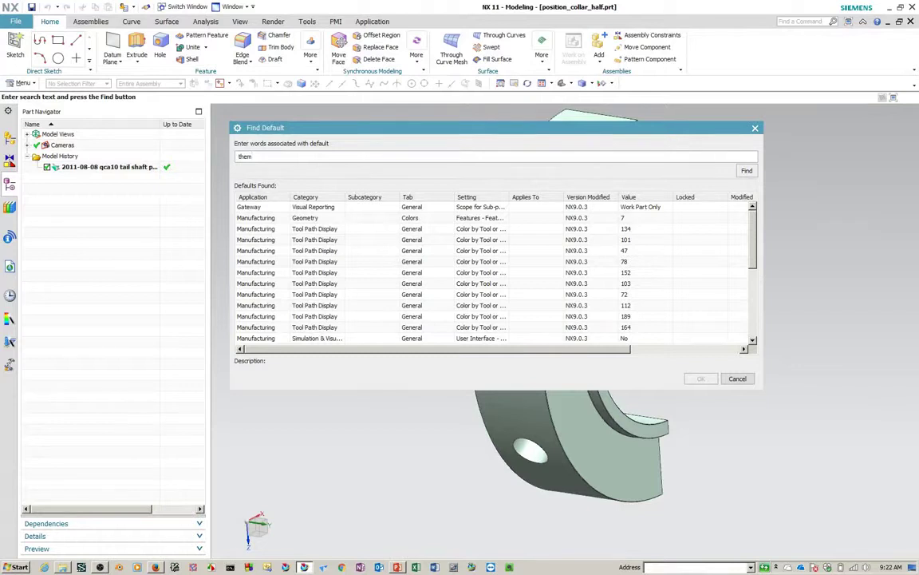
pyautogui.write('e')
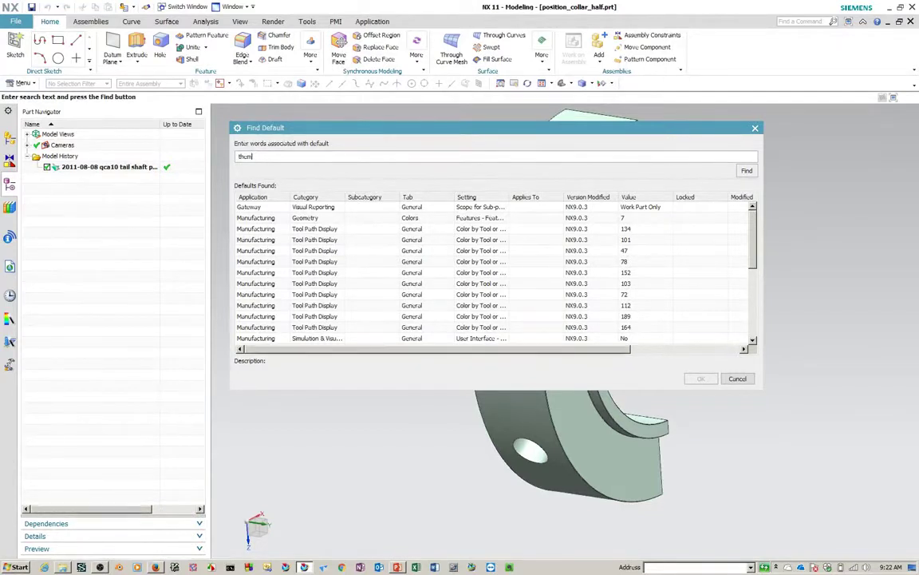
pyautogui.press('BackSpace')
pyautogui.press('BackSpace')
pyautogui.press('BackSpace')
pyautogui.write('decimal p')
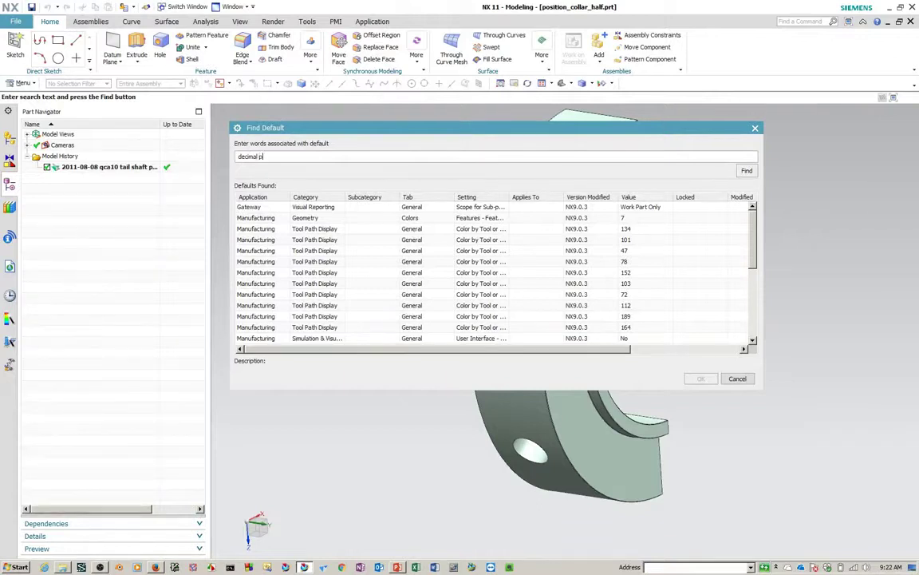
pyautogui.write('laces')
pyautogui.press('Return')
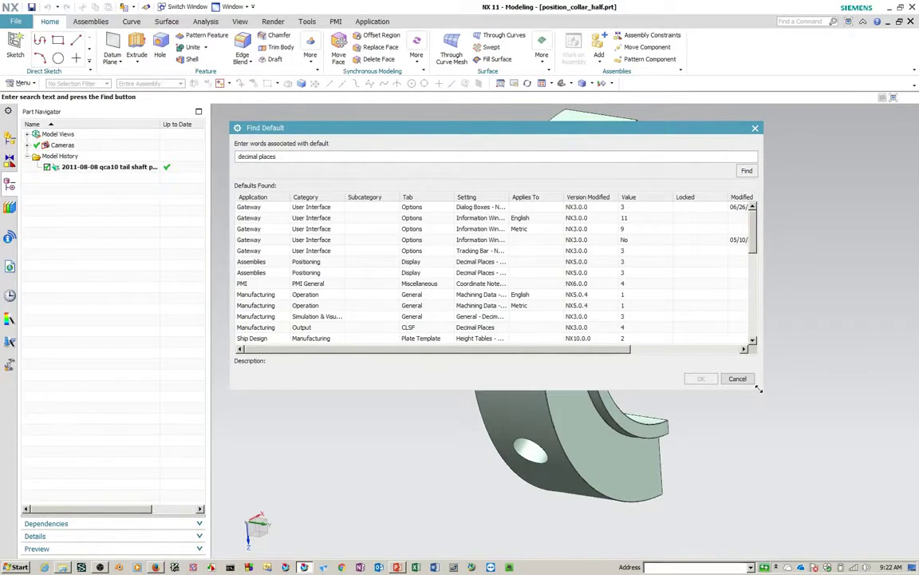
pyautogui.moveTo(759, 389); pyautogui.dragTo(916, 460)
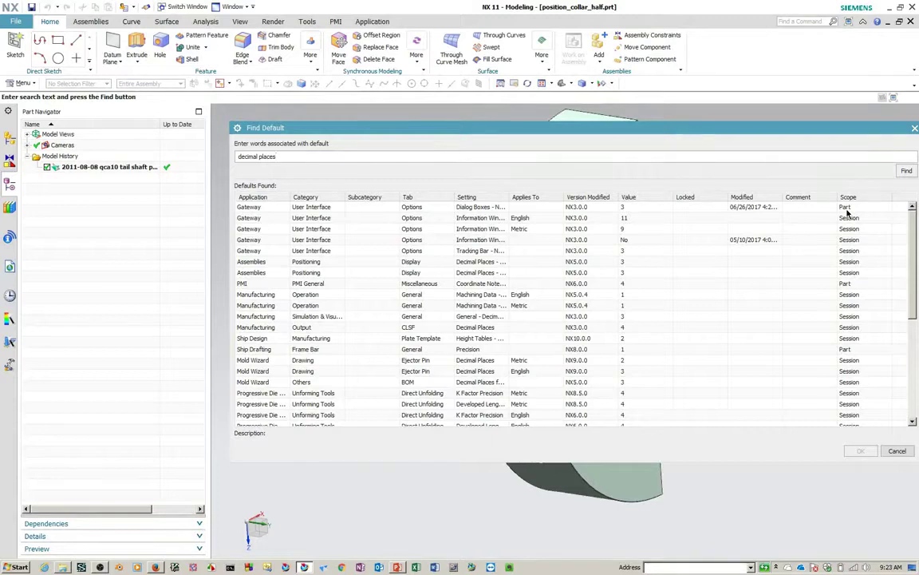
# Read the descriptions of the Gateway, metric Manufacturing Operation and Ship Design decimal-place defaults
pyautogui.click(280, 209)
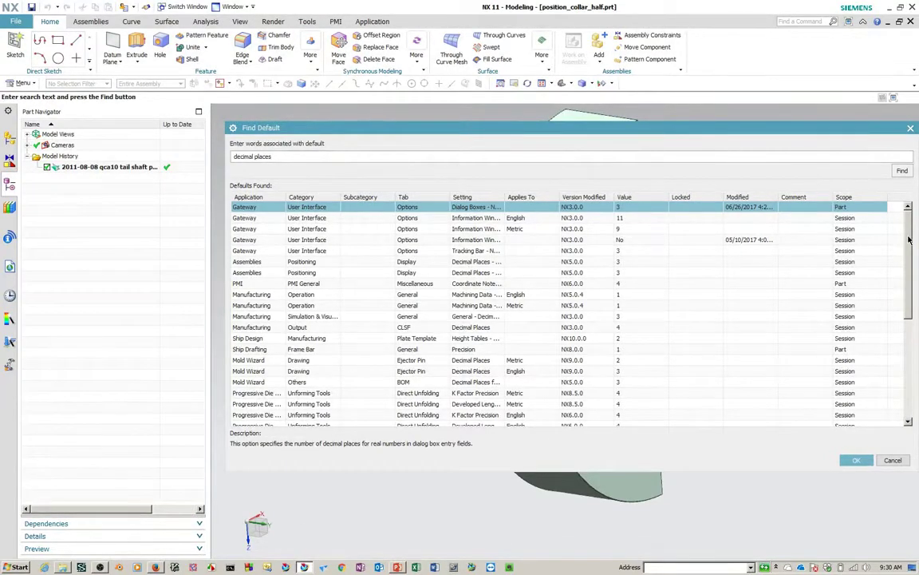
pyautogui.moveTo(910, 236)
pyautogui.mouseDown()
pyautogui.moveTo(909, 404)
pyautogui.moveTo(910, 226)
pyautogui.mouseUp()
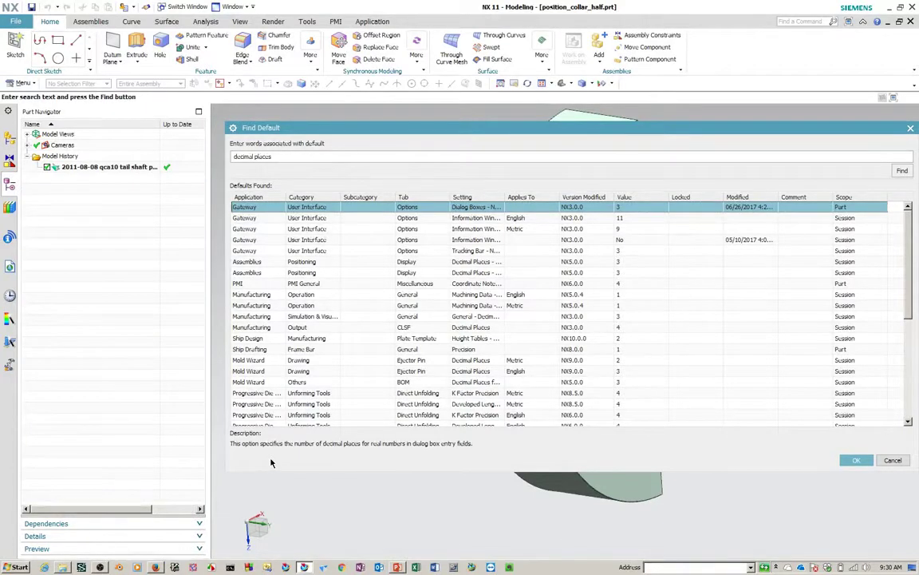
pyautogui.click(249, 305)
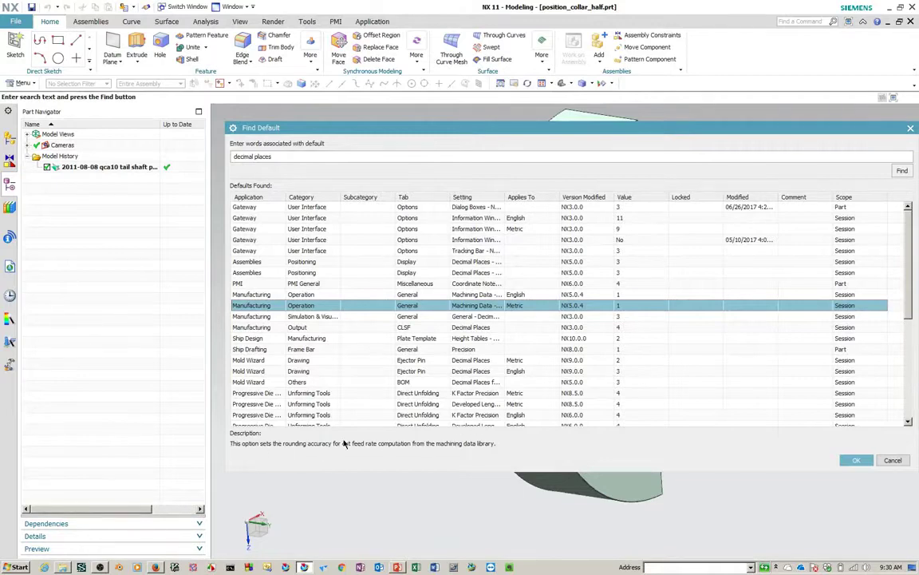
pyautogui.click(255, 339)
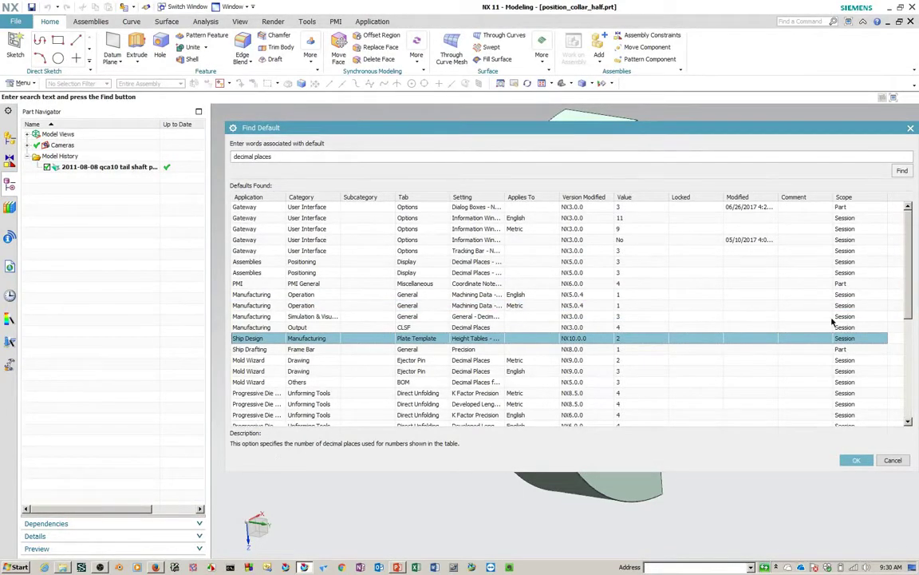
pyautogui.moveTo(908, 240)
pyautogui.mouseDown()
pyautogui.moveTo(908, 335)
pyautogui.moveTo(907, 239)
pyautogui.mouseUp()
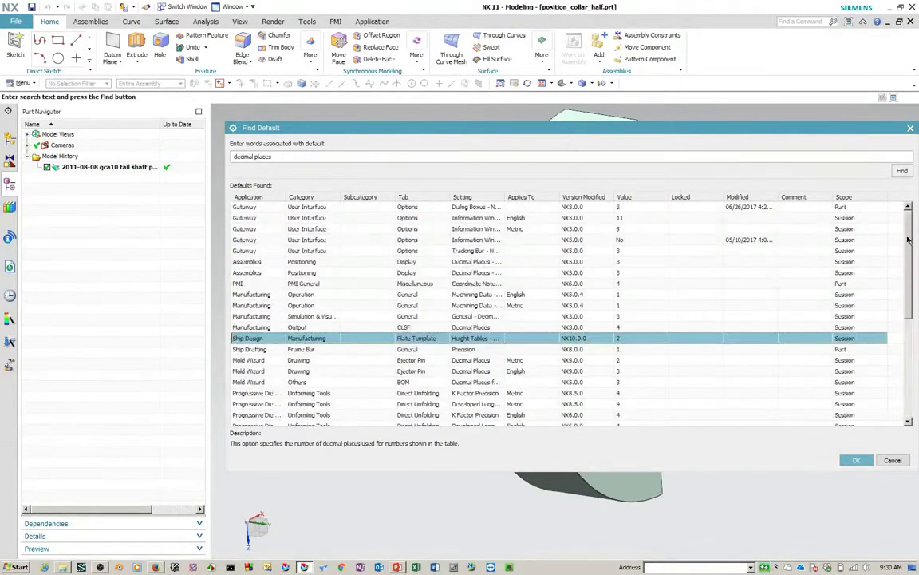
# Open the Gateway User Interface default for the number of decimal places in dialog boxes
pyautogui.click(238, 207)
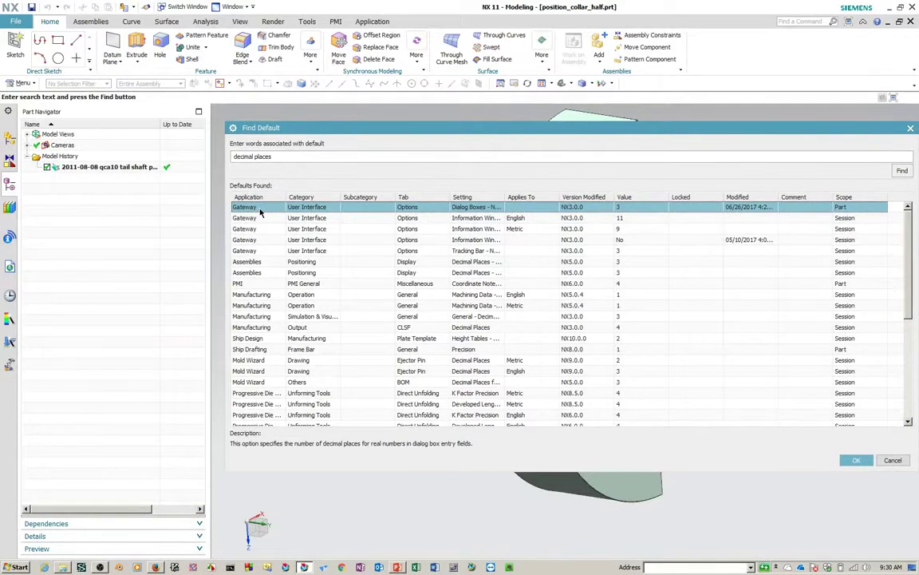
pyautogui.doubleClick(259, 208)
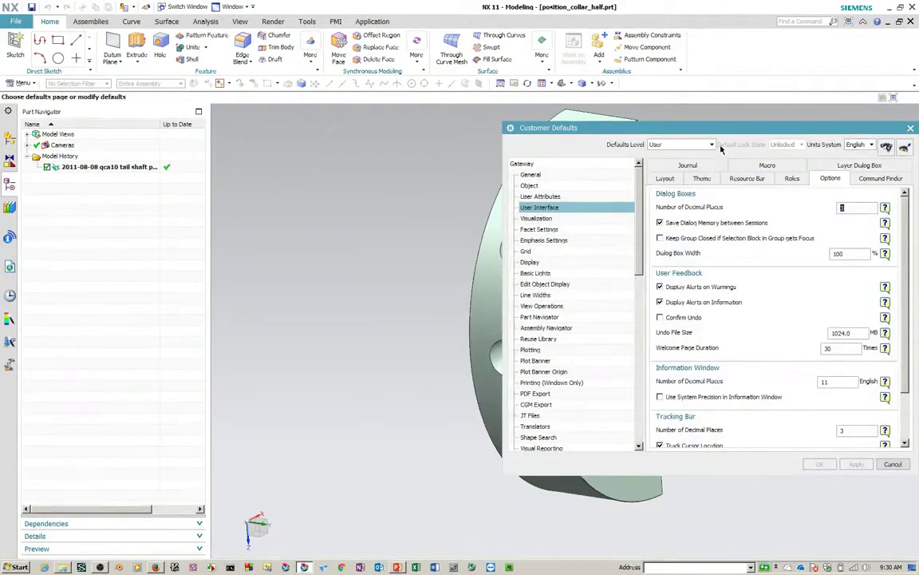
pyautogui.moveTo(688, 126); pyautogui.dragTo(345, 109)
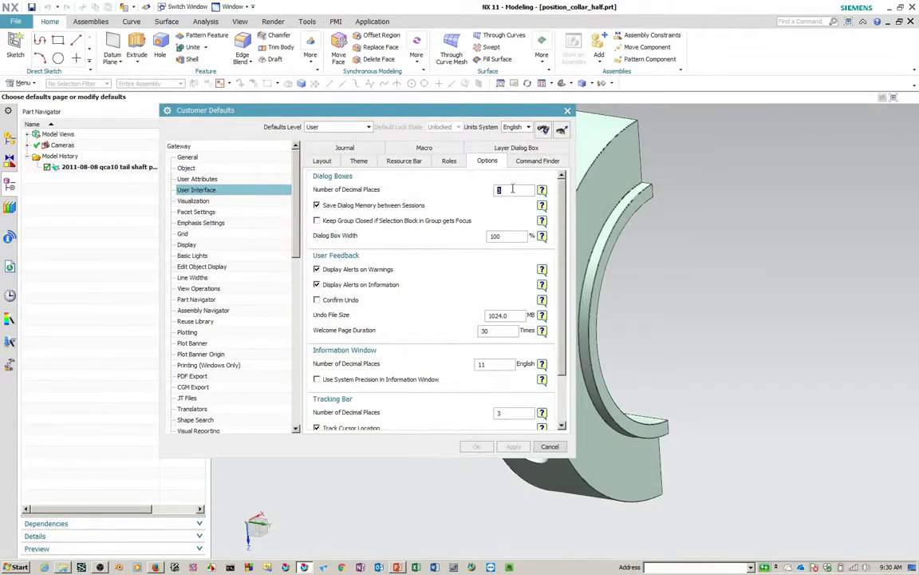
# Search the customer defaults for "theme" in an enlarged Find Default dialog and select the Gateway User Interface match
pyautogui.click(543, 131)
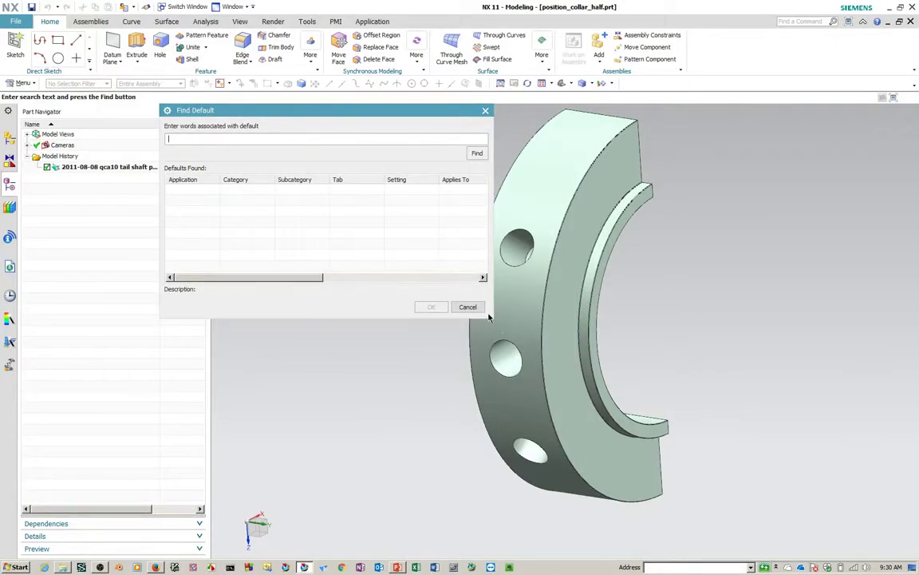
pyautogui.moveTo(492, 319); pyautogui.dragTo(819, 451)
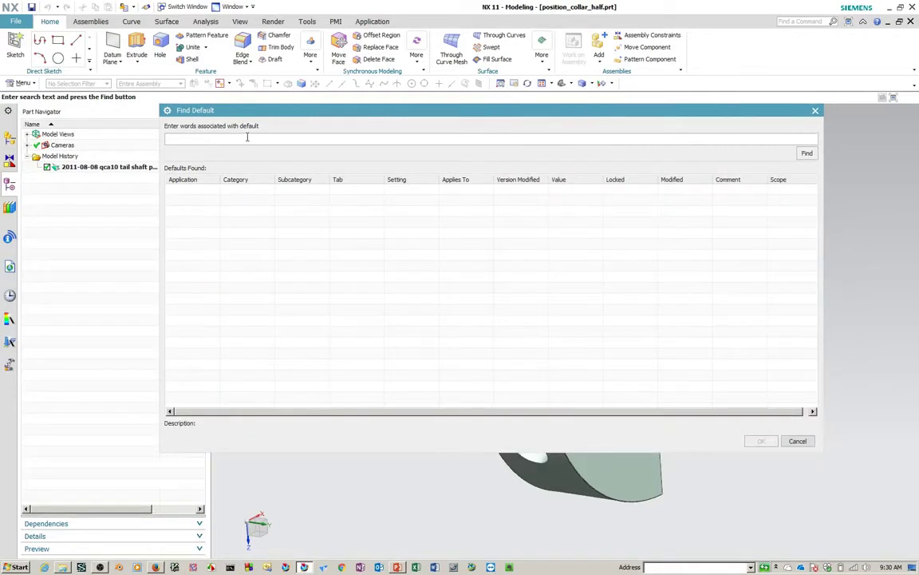
pyautogui.write('heme')
pyautogui.press('Return')
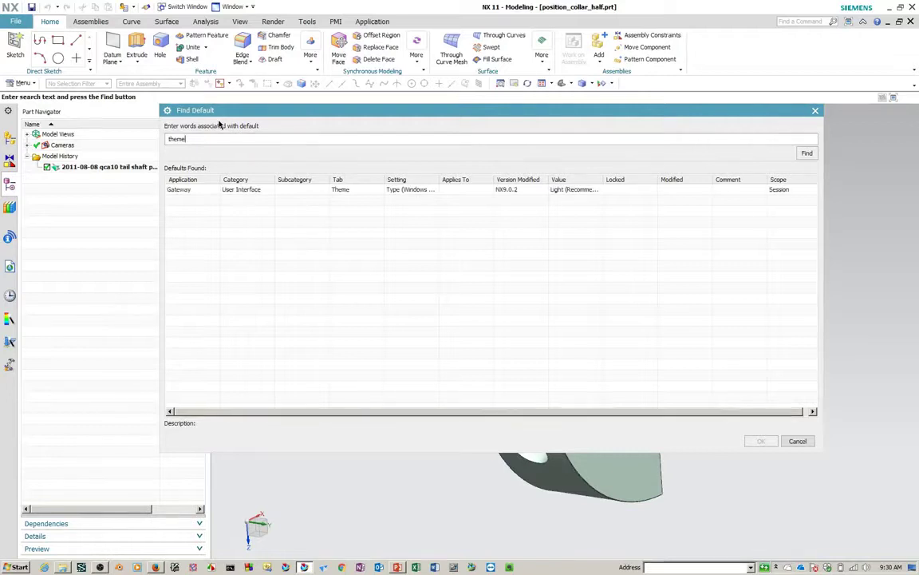
pyautogui.click(192, 190)
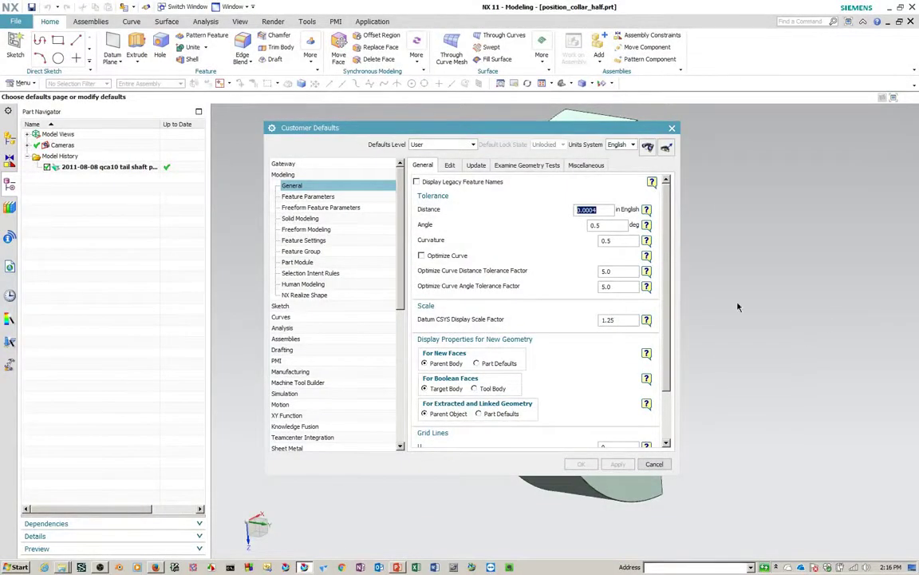
# Delete the modified dialog-box decimal places default from the managed current settings
pyautogui.click(667, 150)
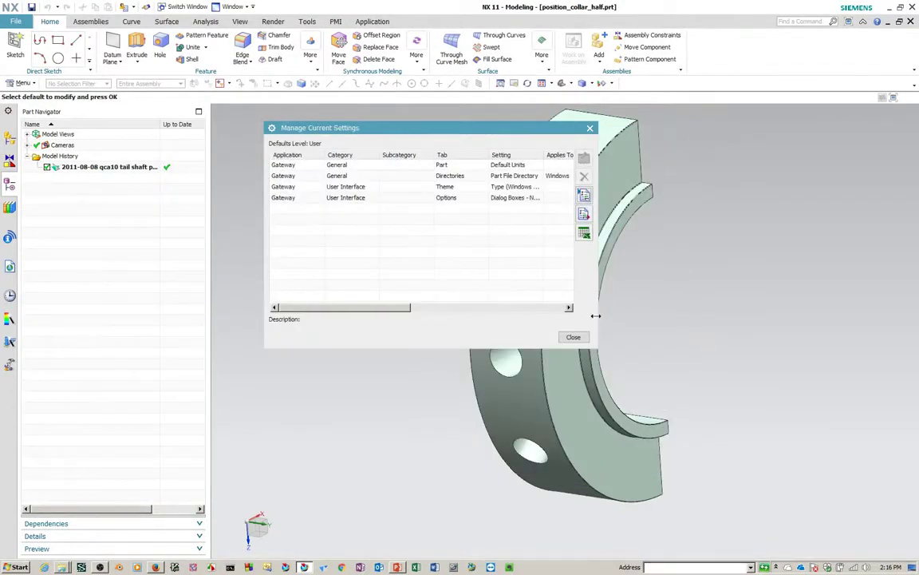
pyautogui.moveTo(597, 309); pyautogui.dragTo(733, 305)
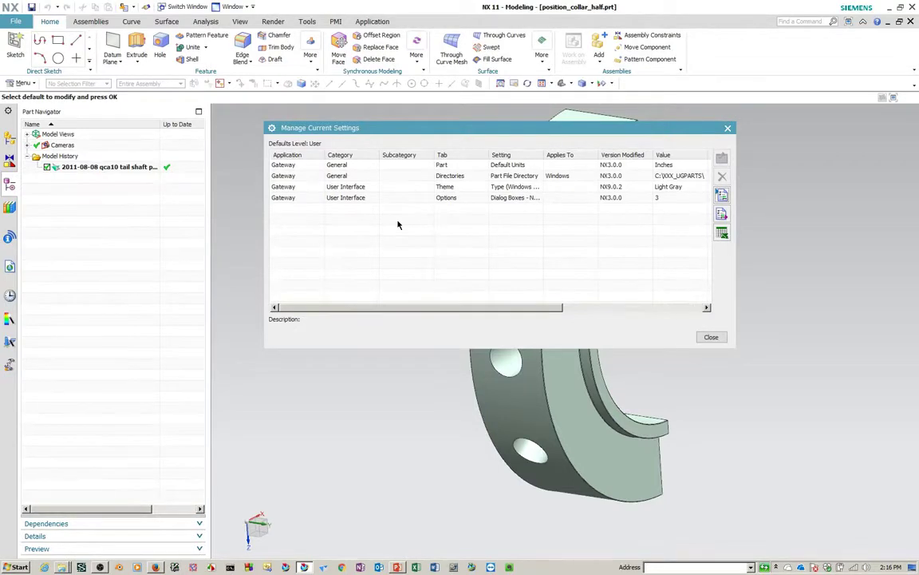
pyautogui.click(345, 199)
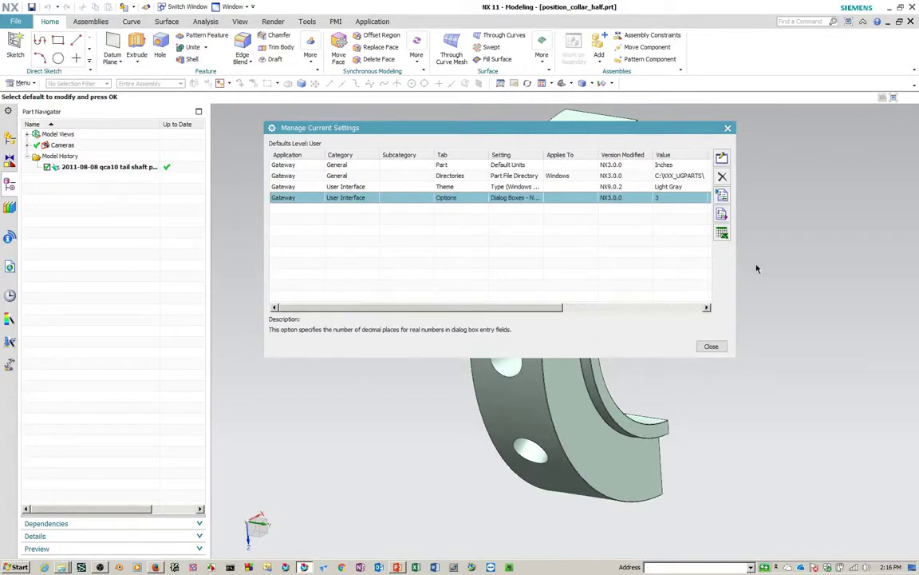
pyautogui.click(721, 177)
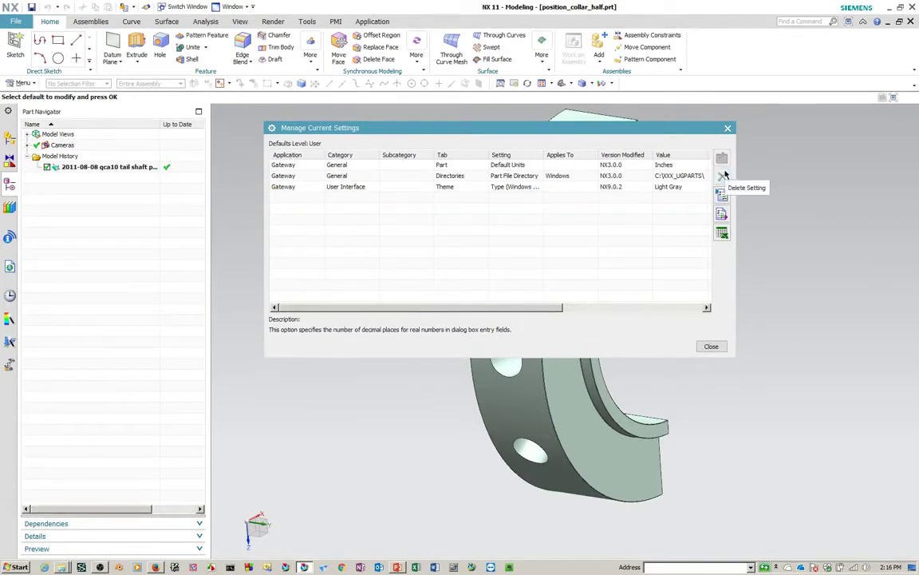
# Apply the customer defaults change, acknowledge the restart notice, and recheck the list of managed current settings
pyautogui.click(711, 347)
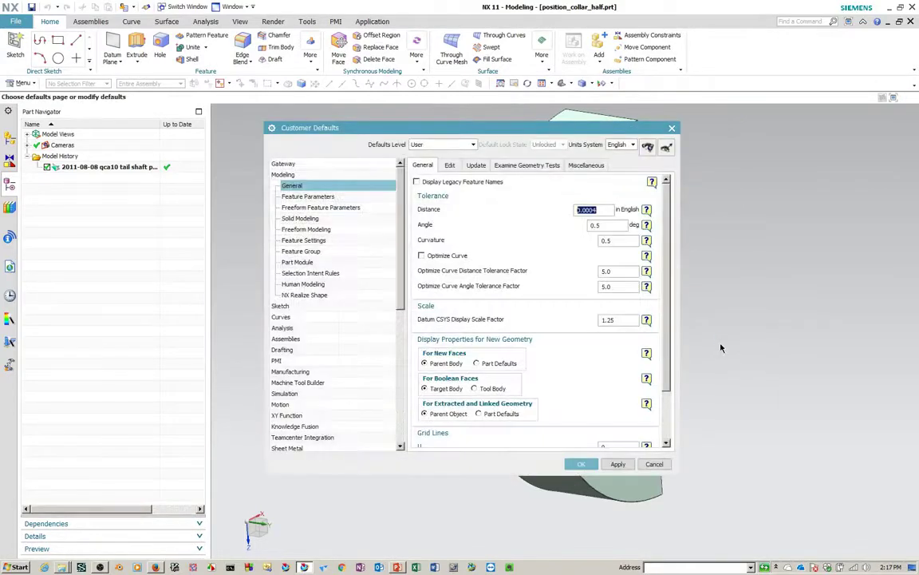
pyautogui.click(618, 464)
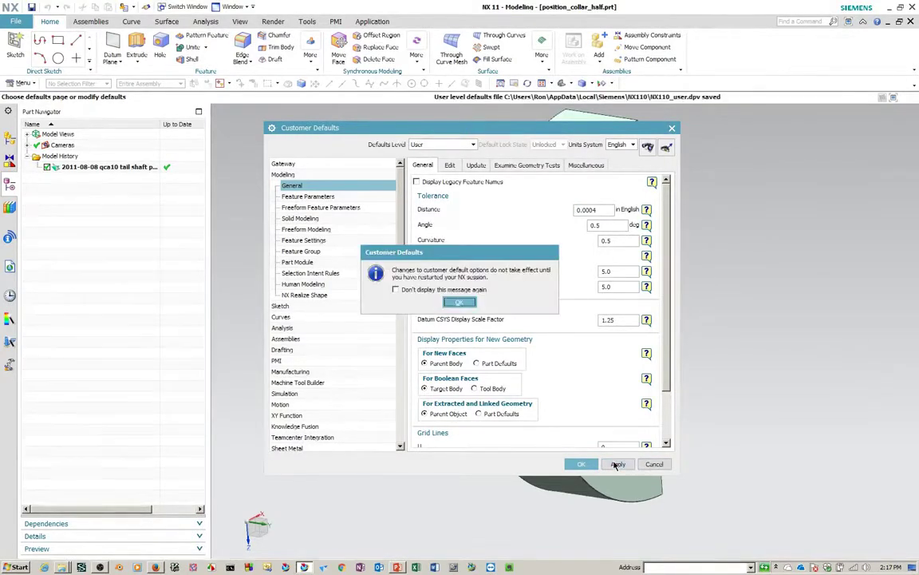
pyautogui.click(458, 302)
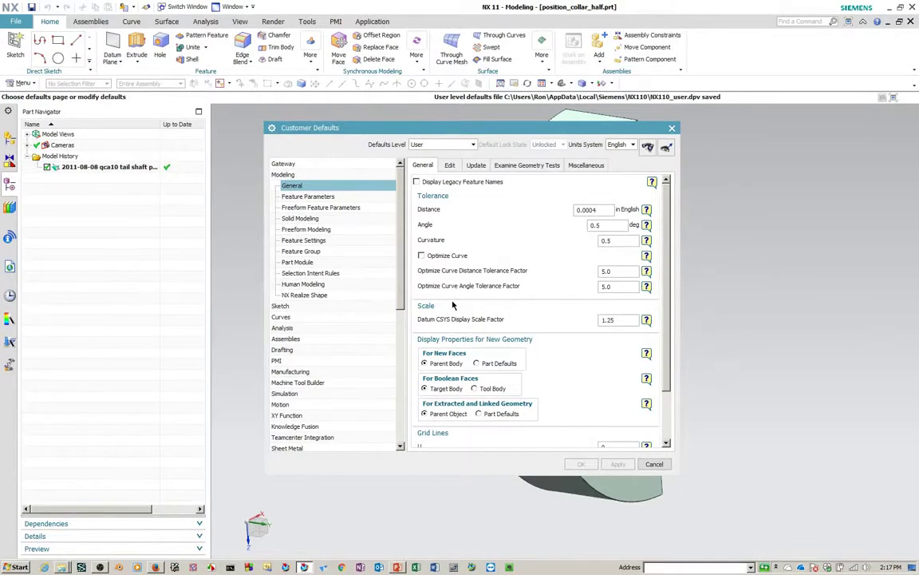
pyautogui.click(666, 146)
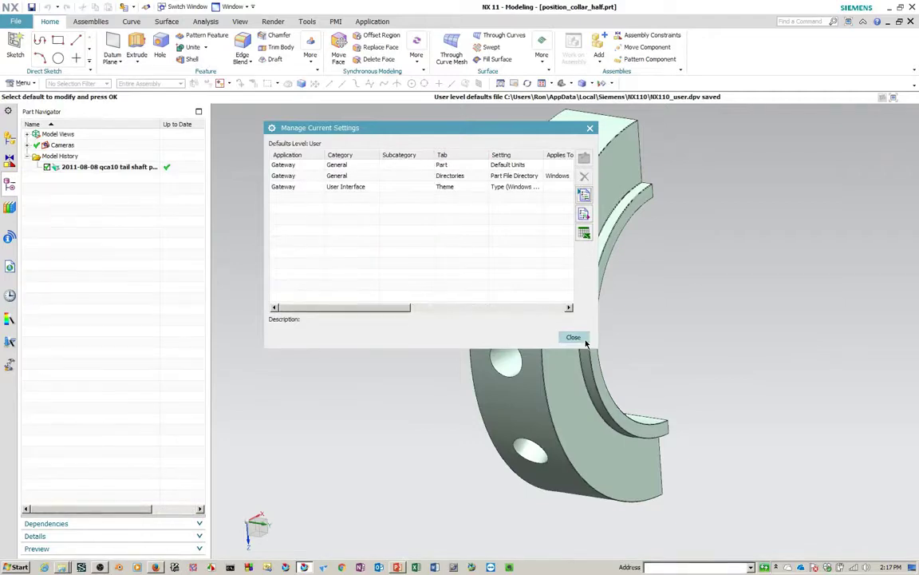
pyautogui.click(586, 341)
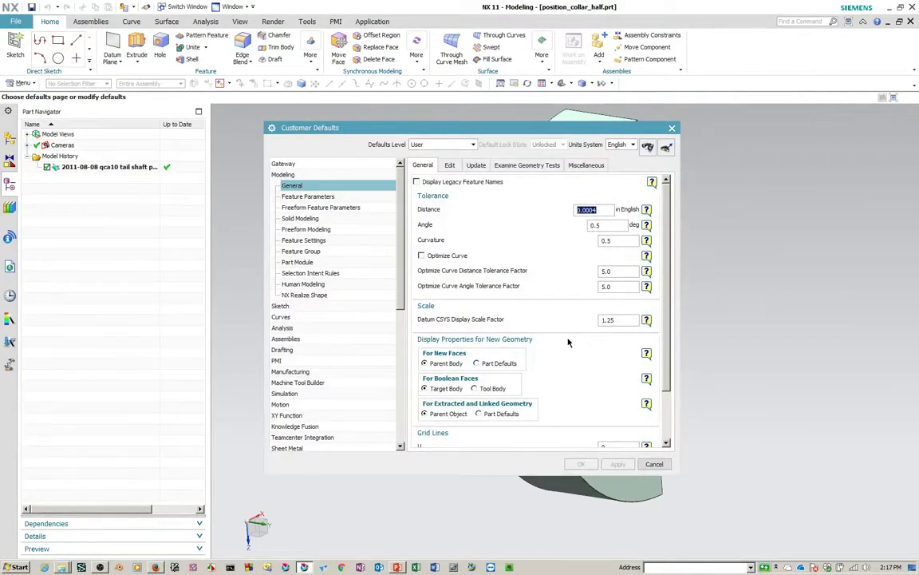
# Search the customer defaults for "decimal places" and check the value of the Gateway dialog boxes default
pyautogui.click(648, 147)
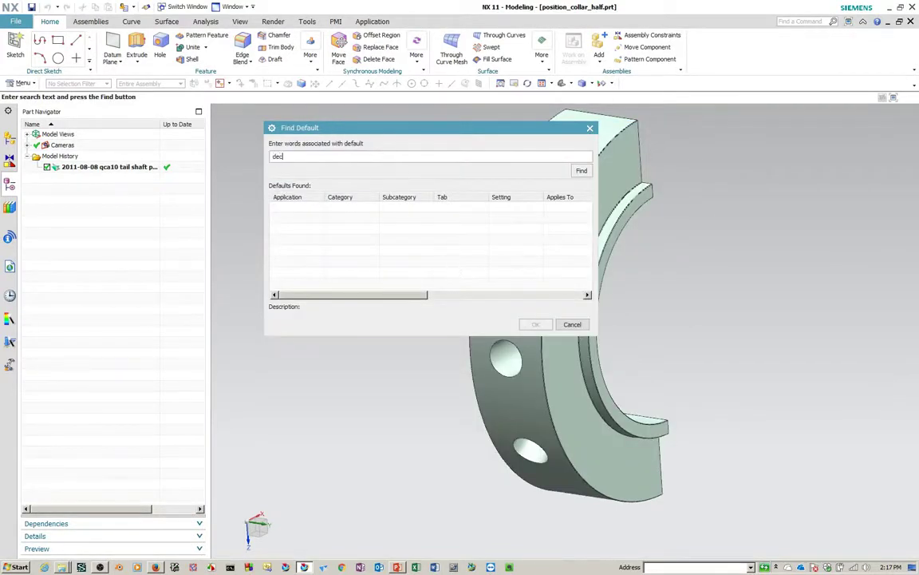
pyautogui.write('decimal places')
pyautogui.press('Return')
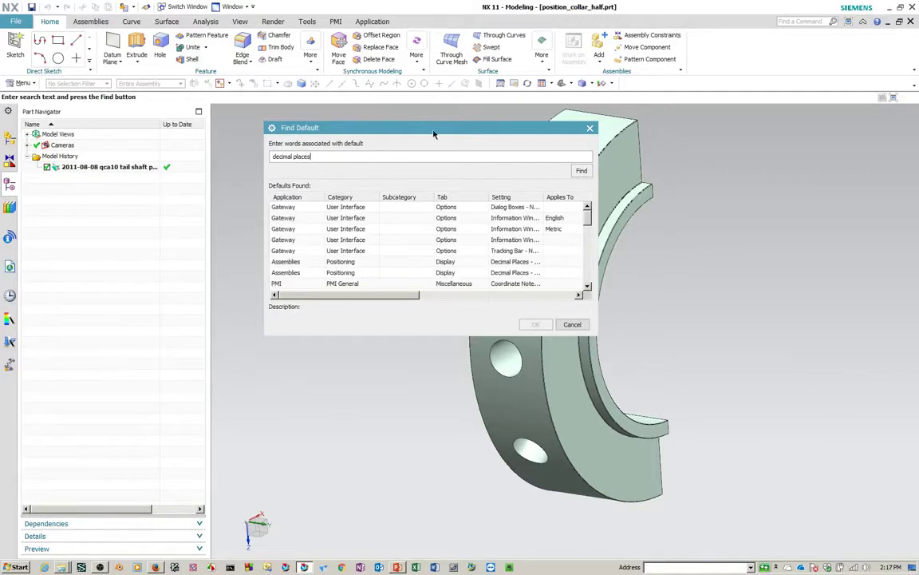
pyautogui.click(309, 206)
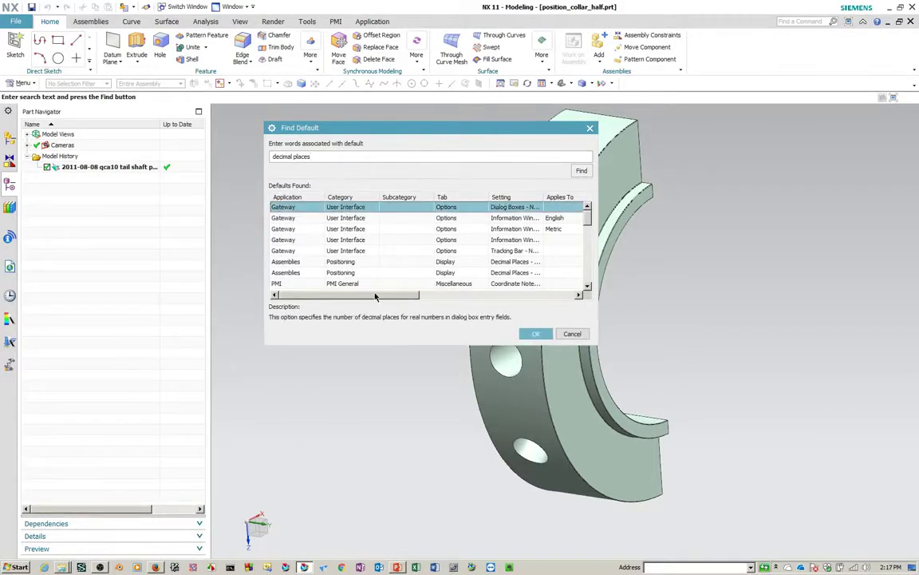
pyautogui.moveTo(375, 298); pyautogui.dragTo(497, 299)
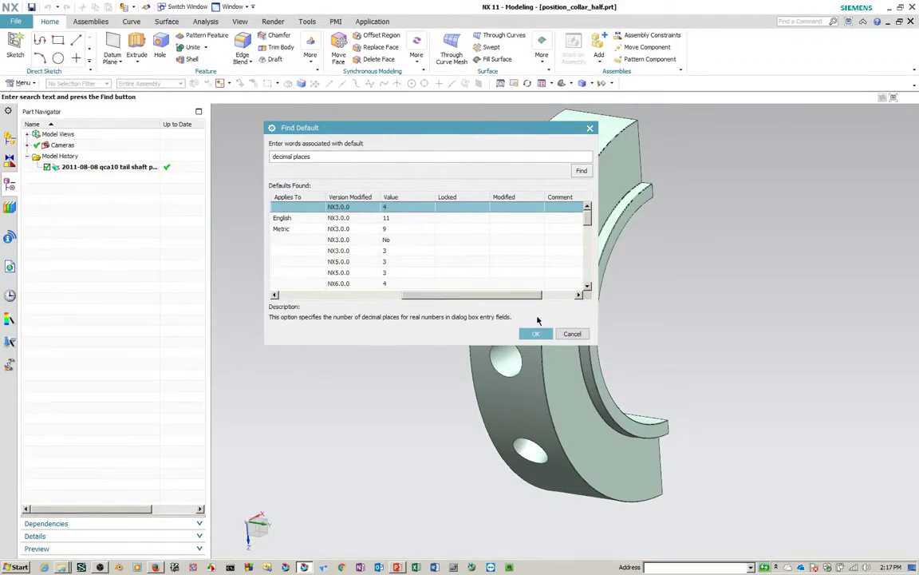
pyautogui.click(570, 335)
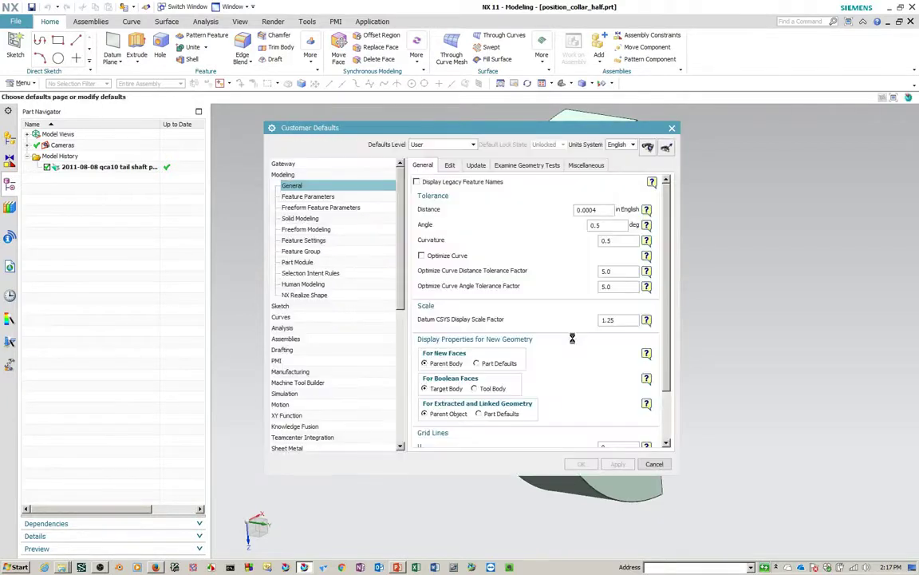
# Export the managed current settings to the existing NX11_defaults.dpv file on the Desktop
pyautogui.click(664, 147)
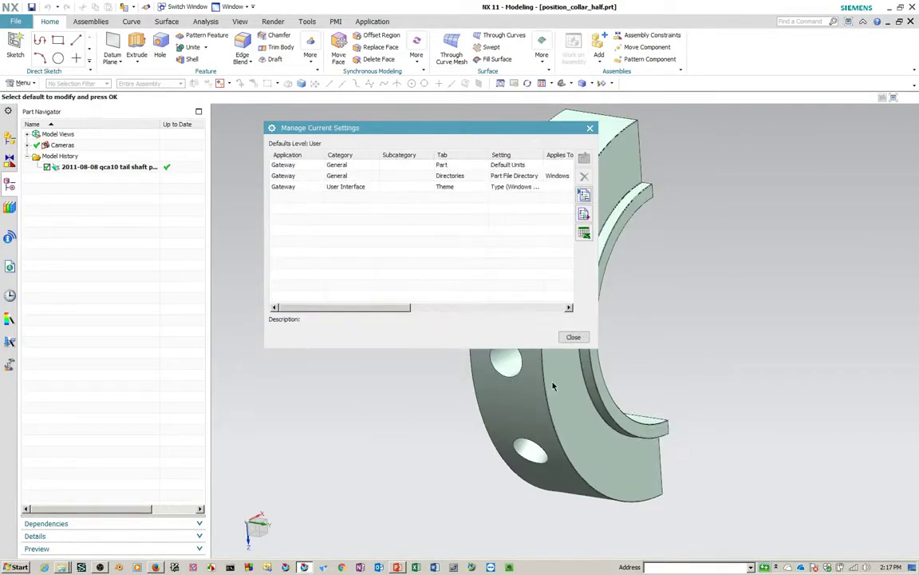
pyautogui.click(583, 214)
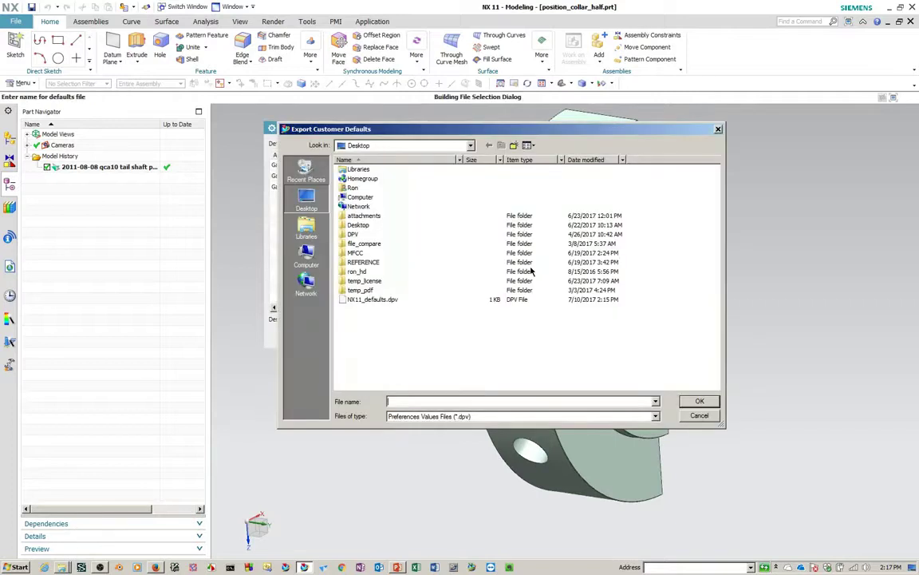
pyautogui.click(372, 299)
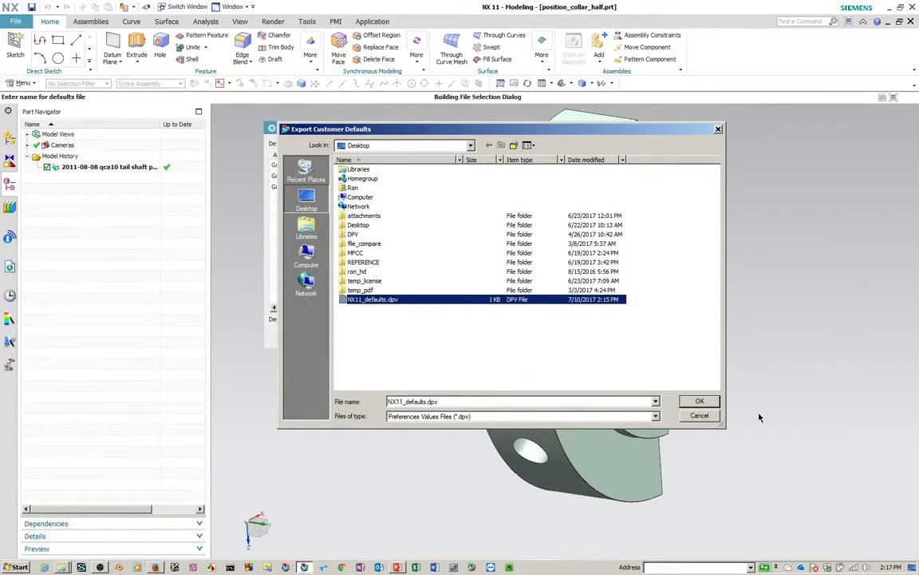
pyautogui.click(700, 402)
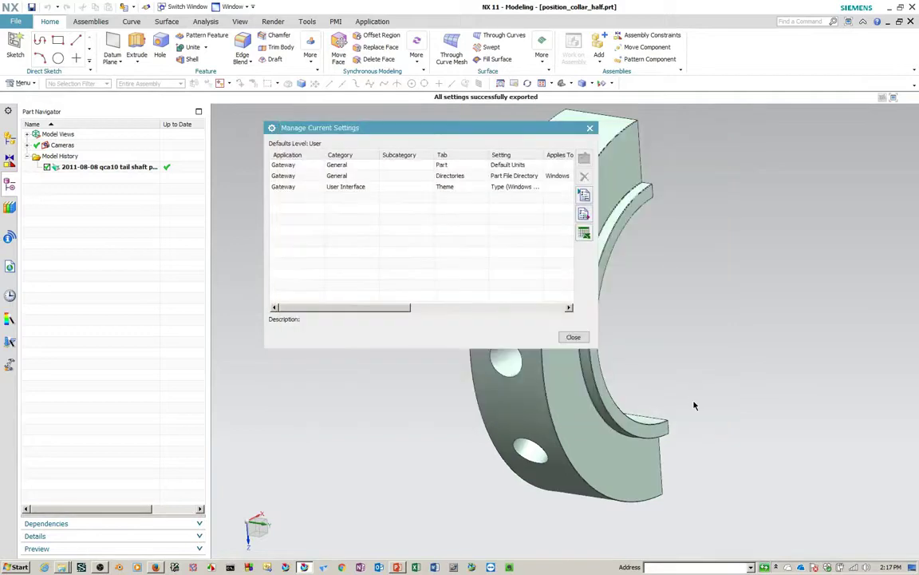
pyautogui.click(573, 337)
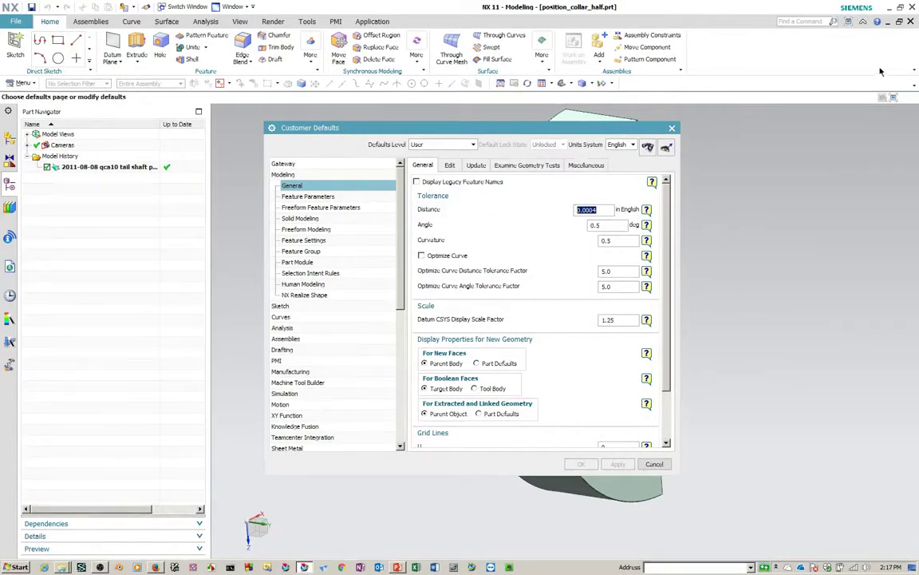
# Switch to the NX11_Custom folder in Windows Explorer and inspect NX11_Defaults.dpv in the Editra text editor
pyautogui.click(62, 566)
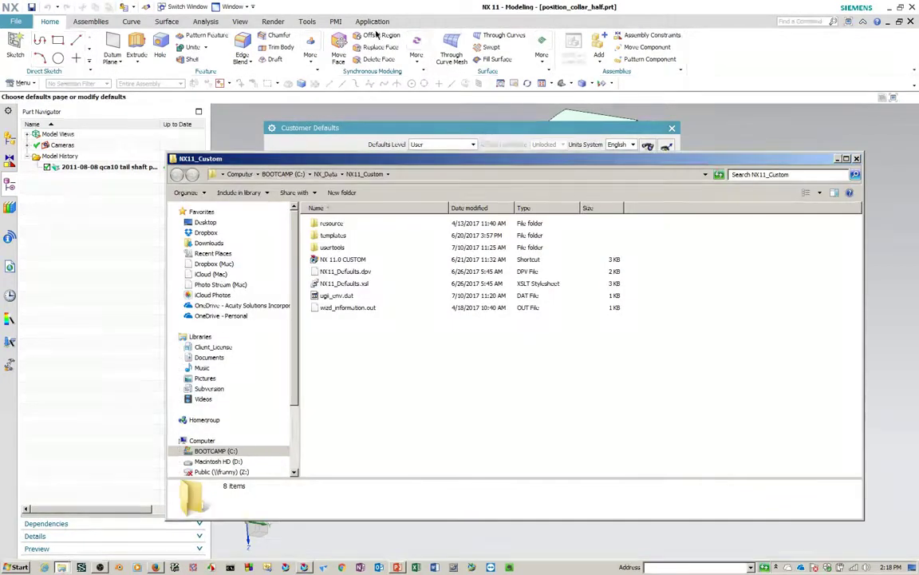
pyautogui.click(346, 272)
pyautogui.rightClick(347, 274)
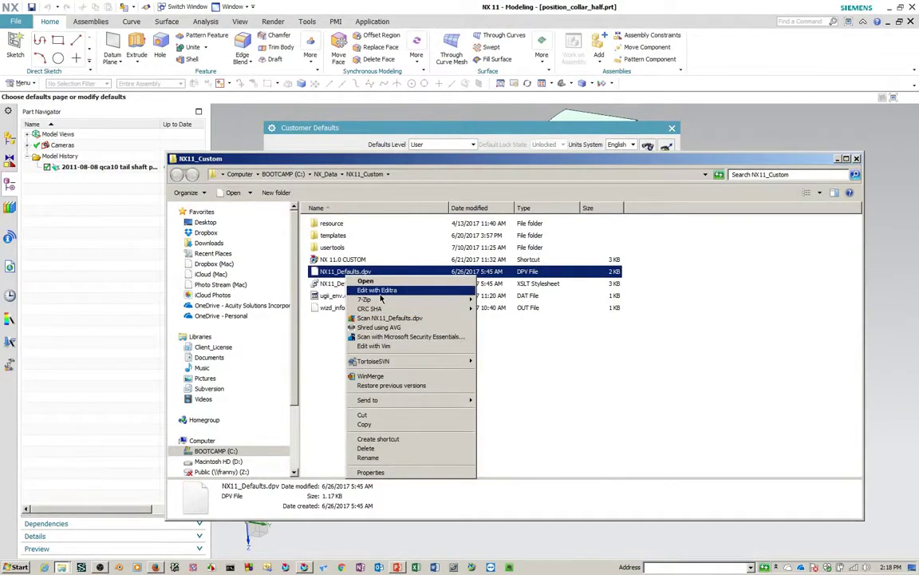
pyautogui.click(379, 290)
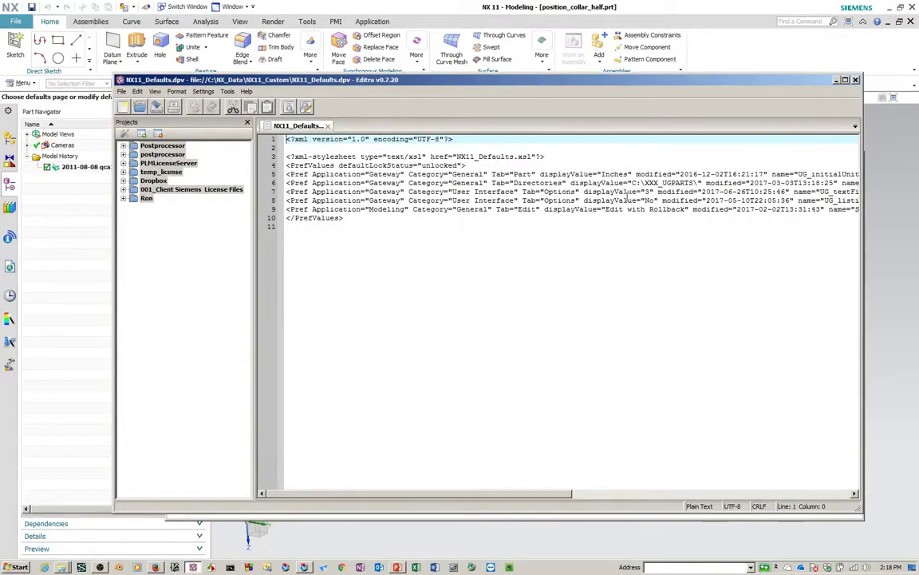
pyautogui.click(857, 81)
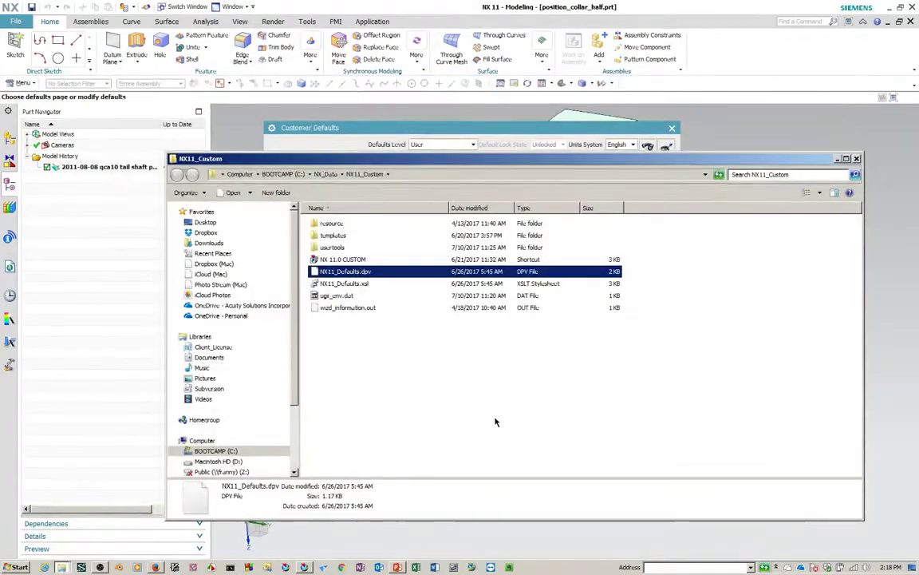
pyautogui.click(847, 159)
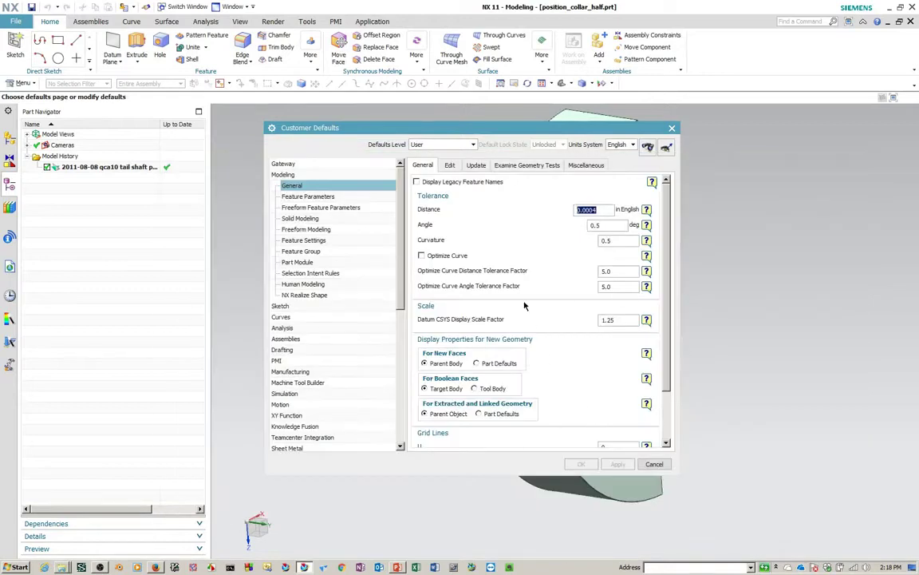
# Import the customer defaults from NX11_defaults.dpv on the Desktop and review the import report
pyautogui.click(665, 151)
pyautogui.click(582, 199)
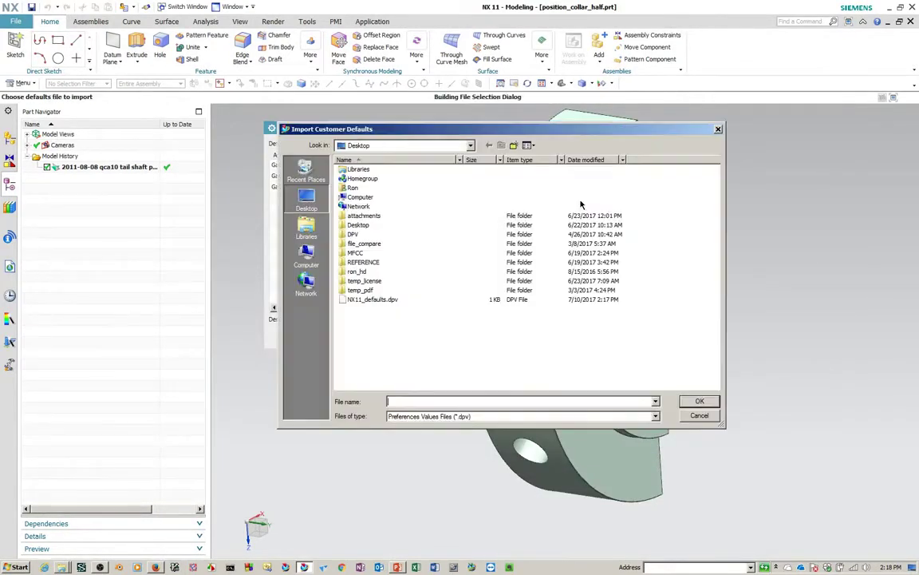
pyautogui.click(366, 300)
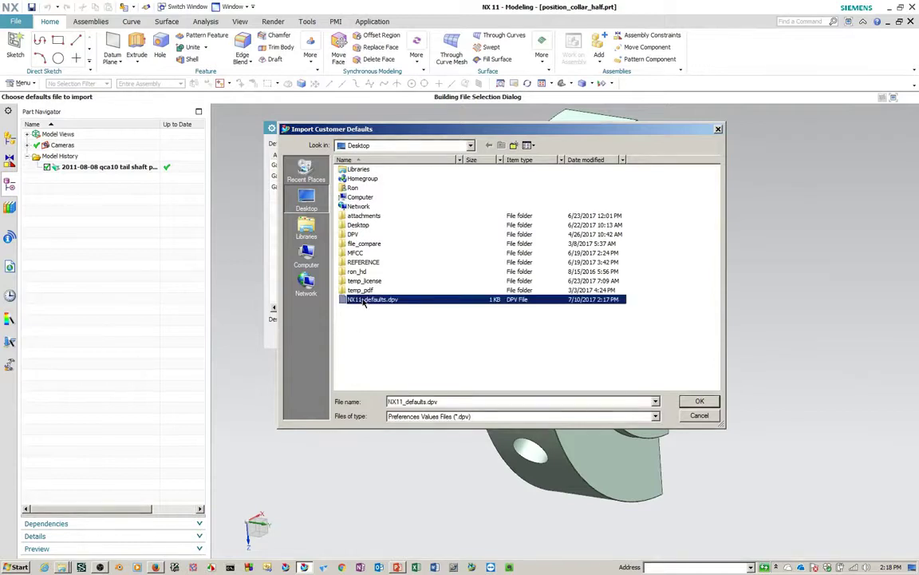
pyautogui.click(698, 402)
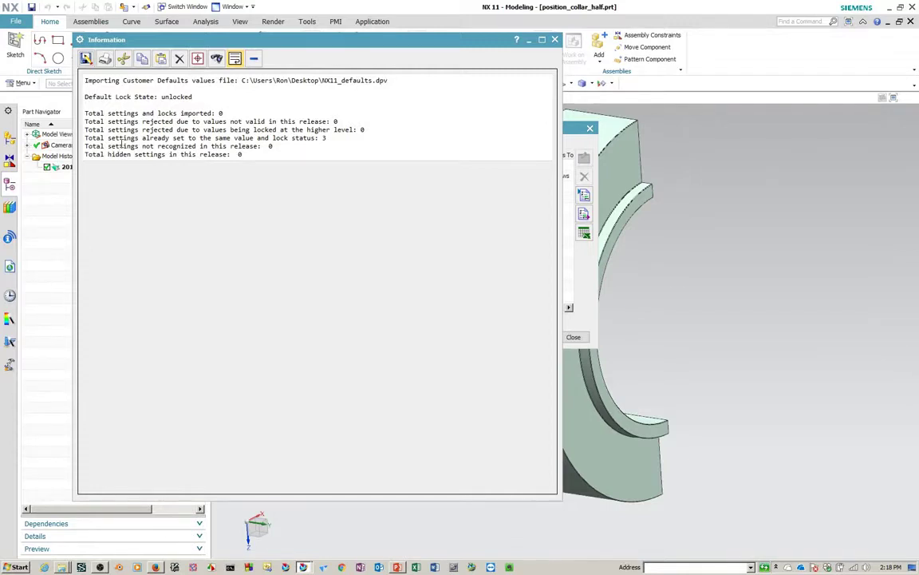
pyautogui.click(555, 40)
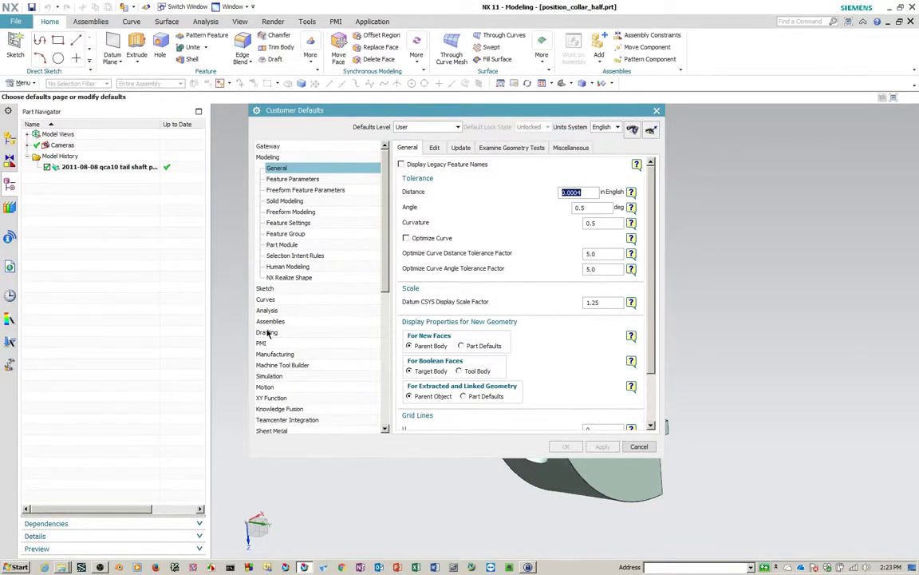
# Review the available Drafting Standard choices in the Drafting General/Setup defaults
pyautogui.click(267, 332)
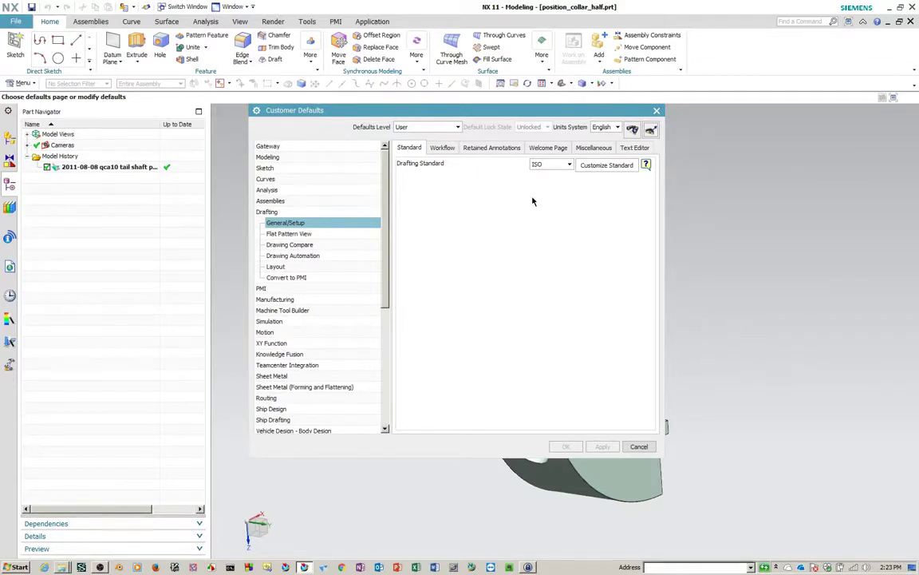
pyautogui.click(569, 166)
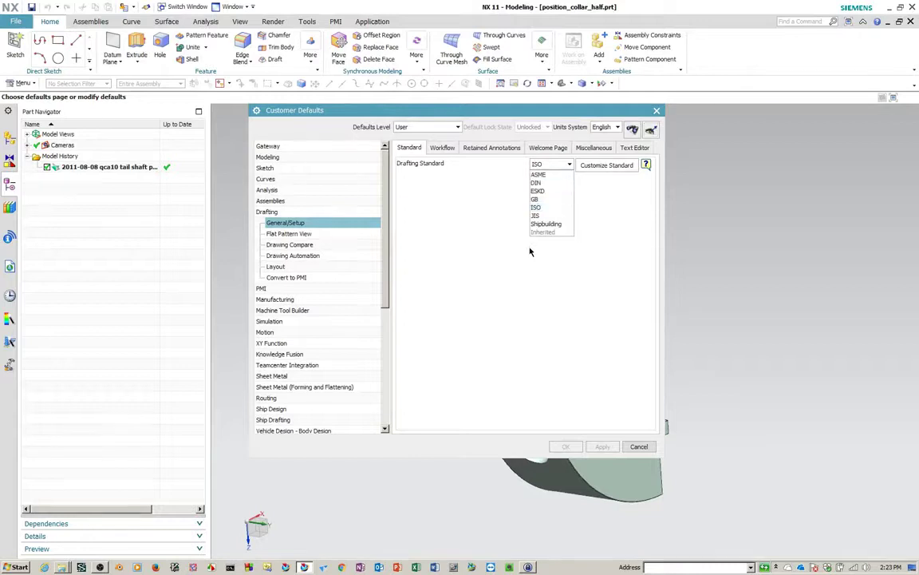
pyautogui.click(440, 233)
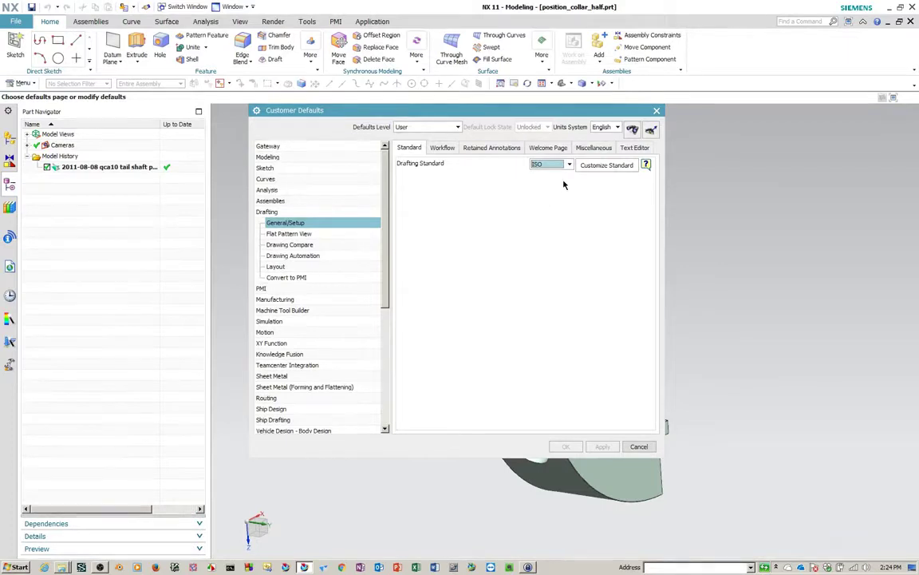
# Start customizing the ISO drafting standard and open its Dimension Text settings
pyautogui.click(604, 166)
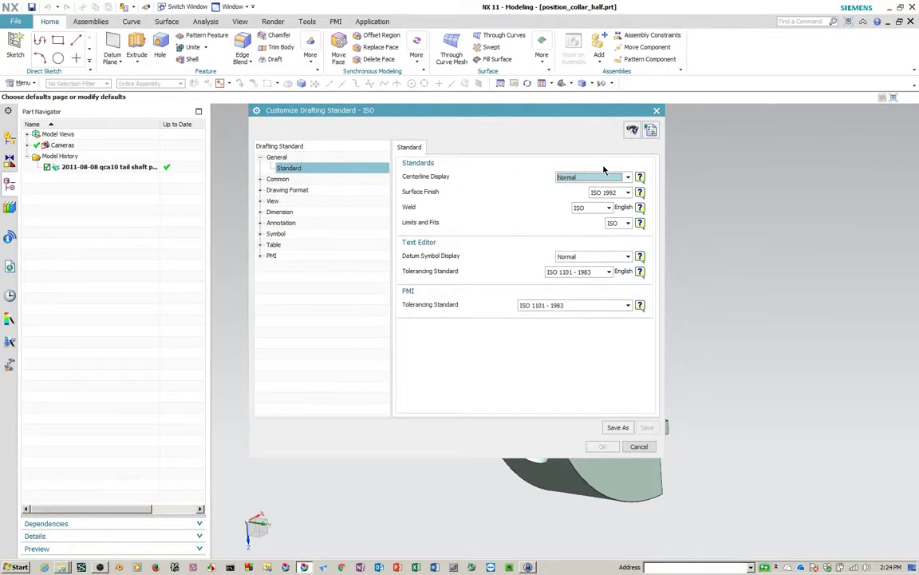
pyautogui.click(261, 213)
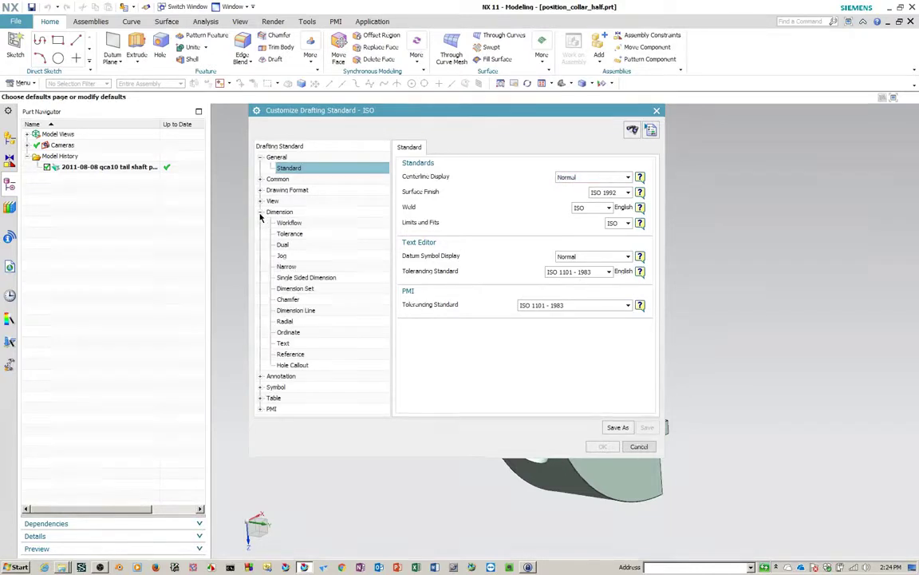
pyautogui.click(282, 344)
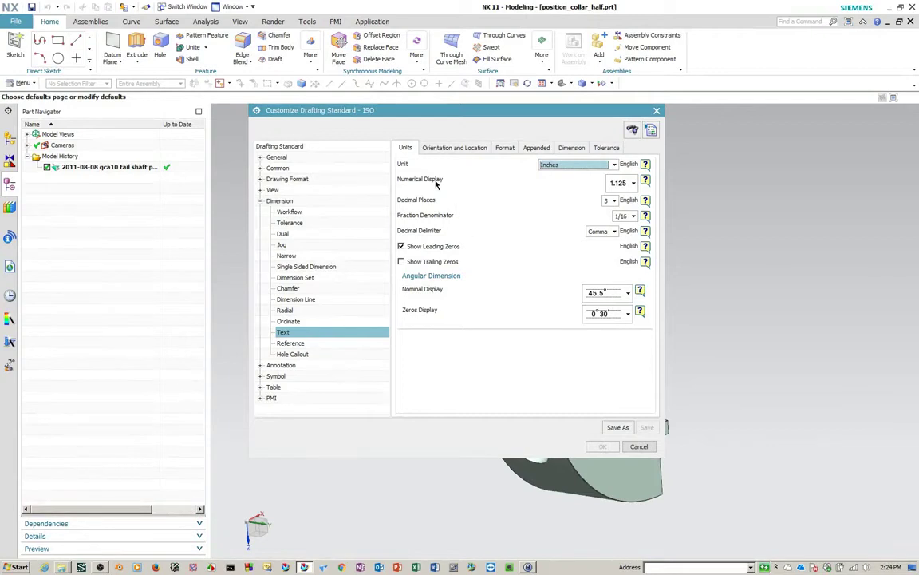
# Set both the dimension text and ordinate text orientation to horizontal, and return to the text Units settings
pyautogui.click(452, 147)
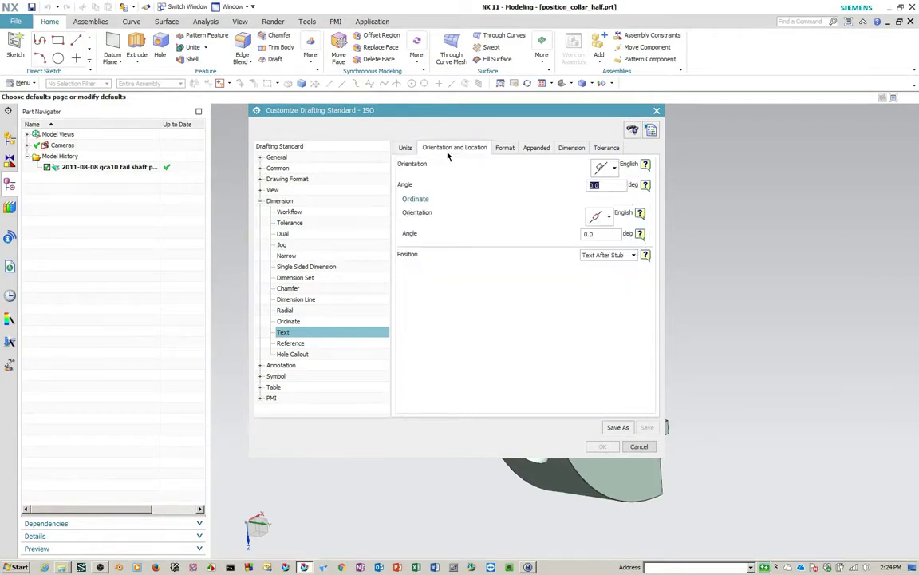
pyautogui.click(614, 169)
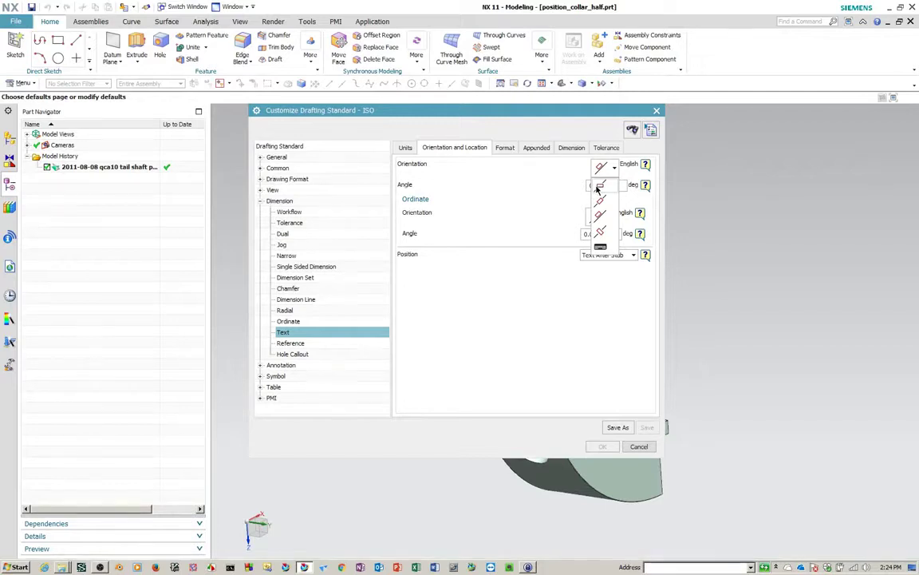
pyautogui.click(598, 187)
pyautogui.click(609, 220)
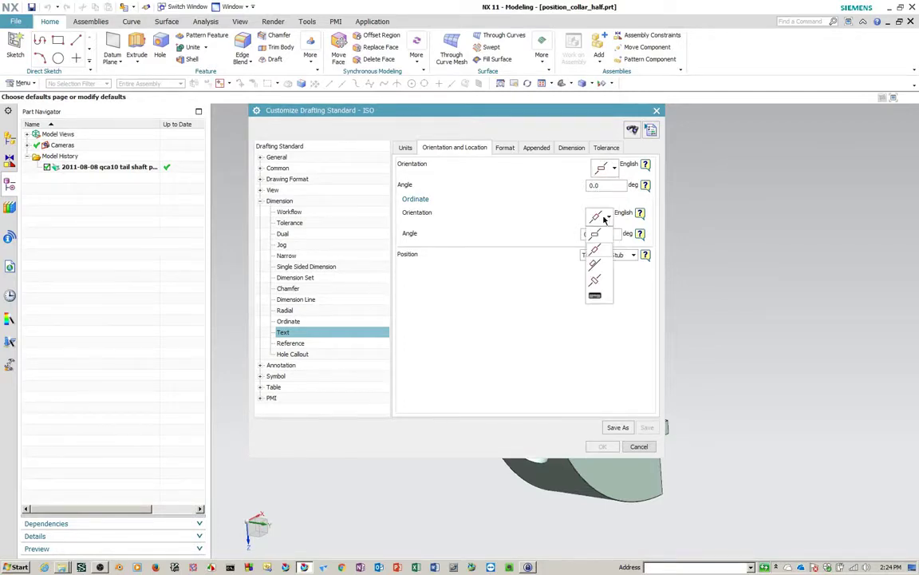
pyautogui.click(594, 233)
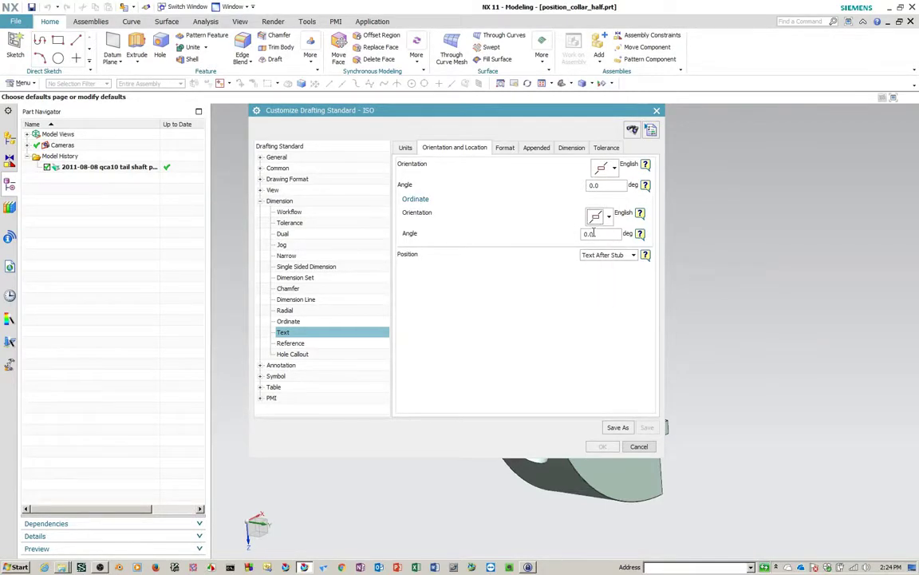
pyautogui.click(406, 148)
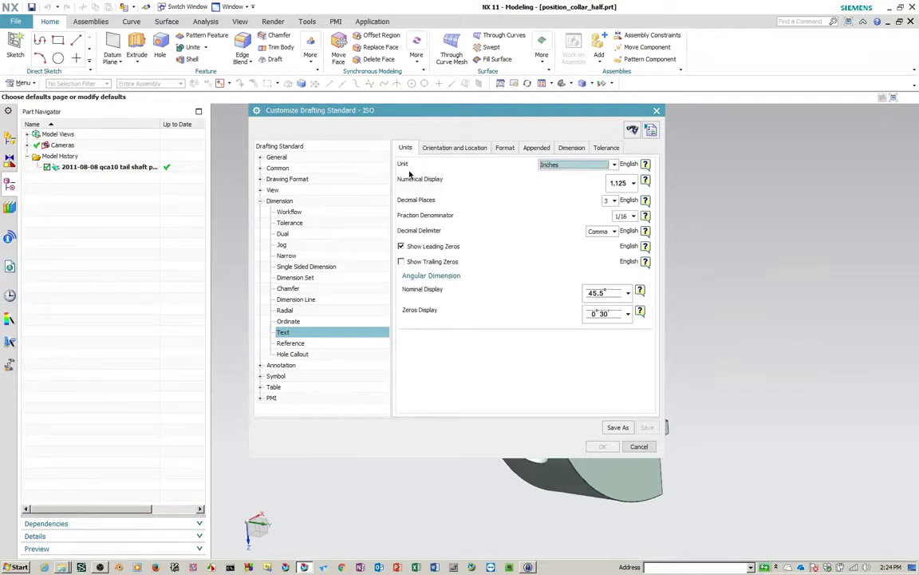
# Set the decimal places for dimension text to 4 in the ISO standard's Units settings
pyautogui.click(611, 200)
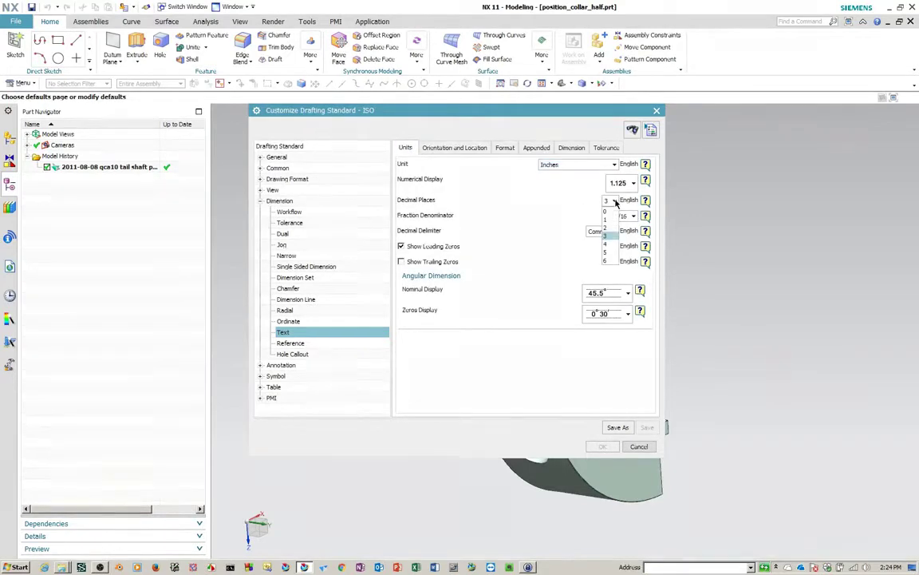
pyautogui.click(606, 245)
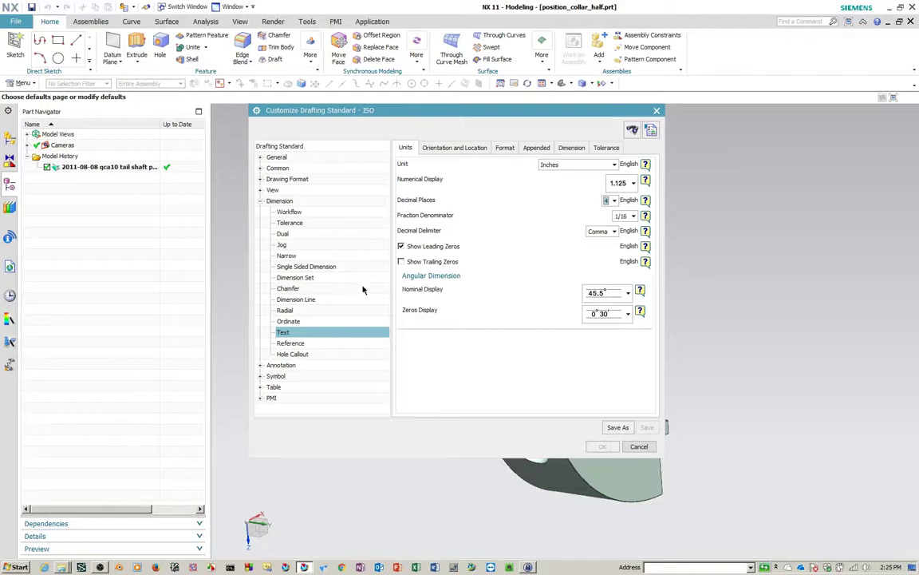
# Review the standard's Workflow, Tolerance, Dual, Jog, Narrow and Hole Callout dimension settings
pyautogui.click(288, 217)
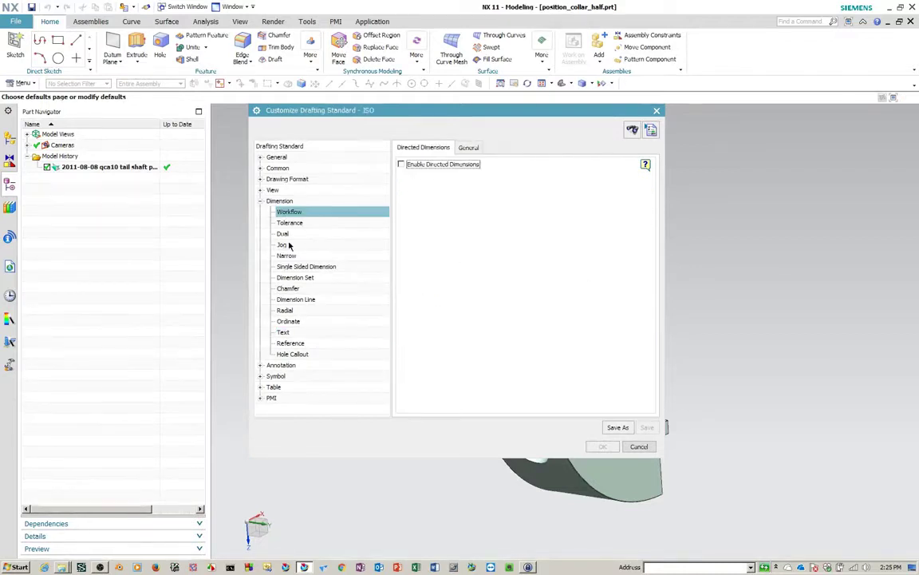
pyautogui.click(288, 224)
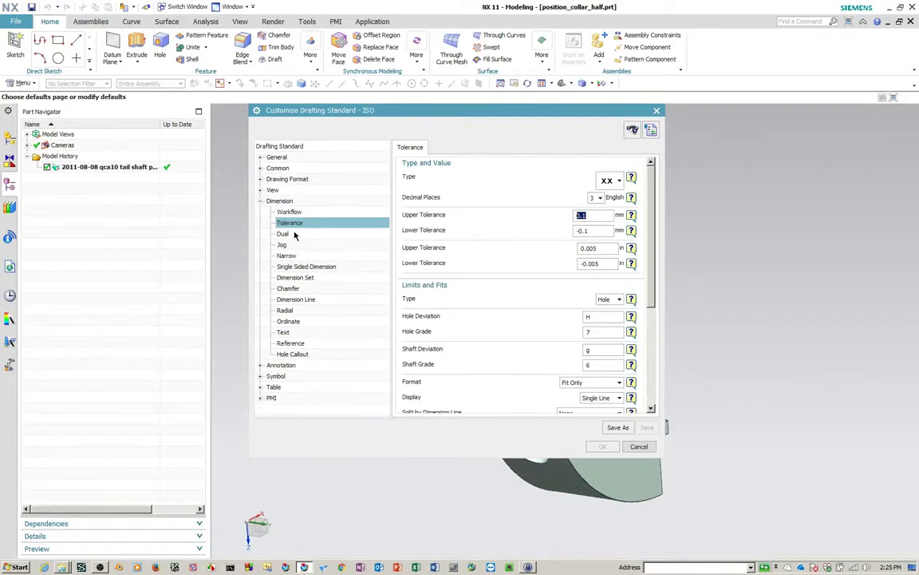
pyautogui.click(285, 234)
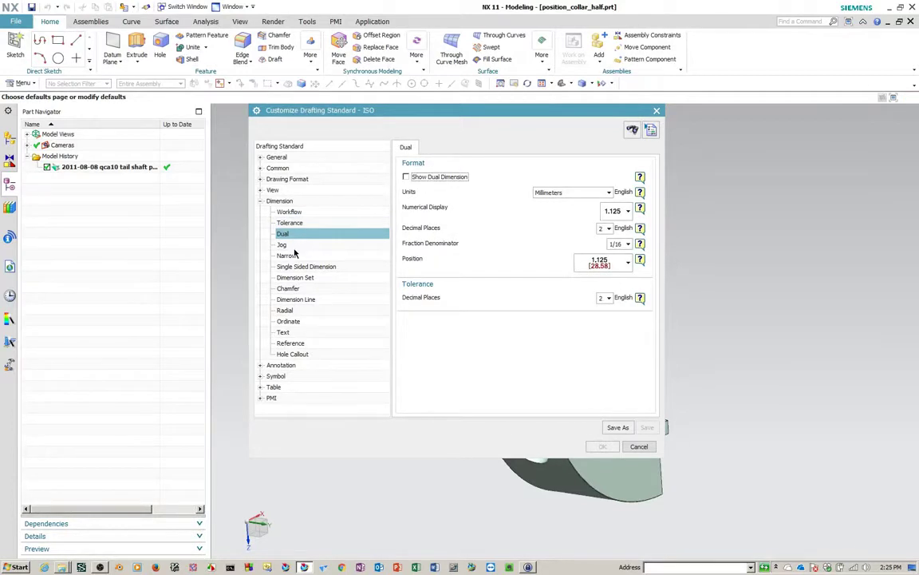
pyautogui.click(292, 246)
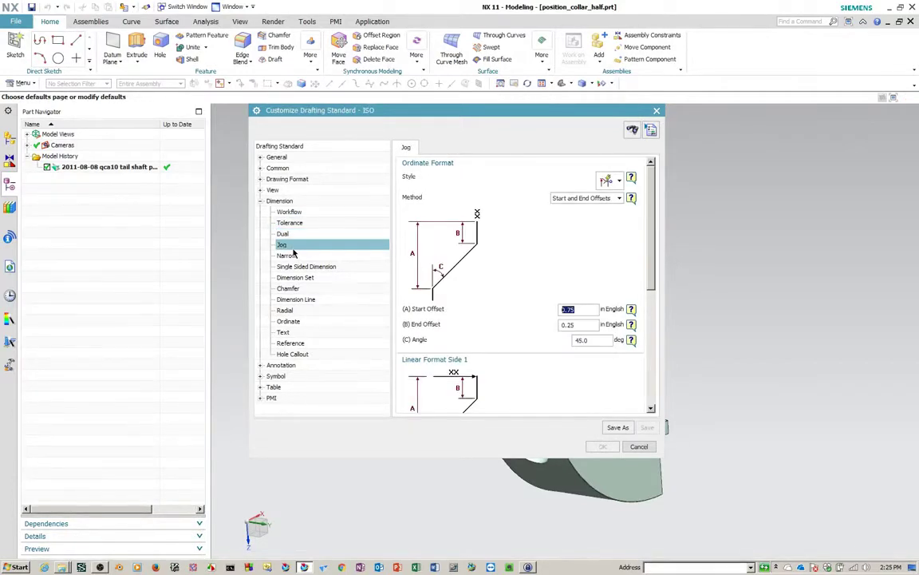
pyautogui.click(289, 257)
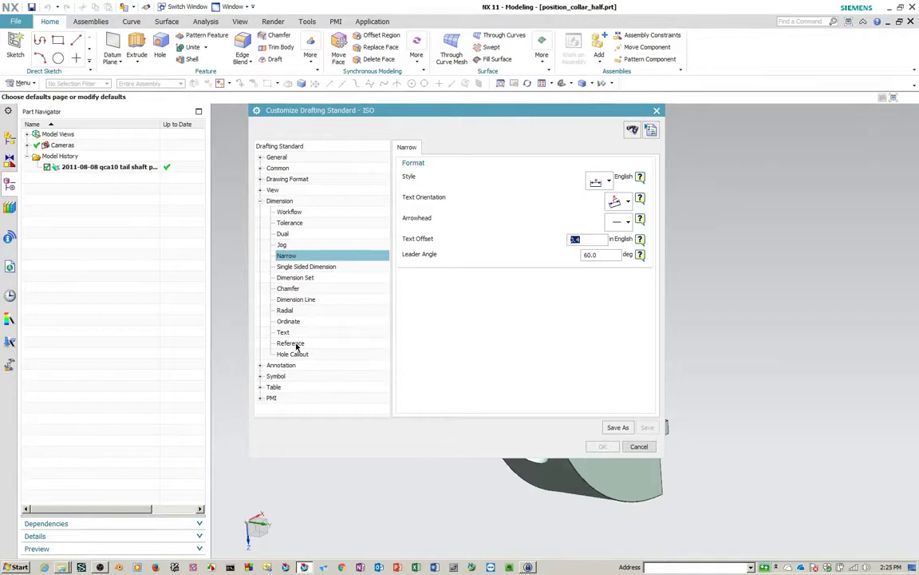
pyautogui.click(294, 354)
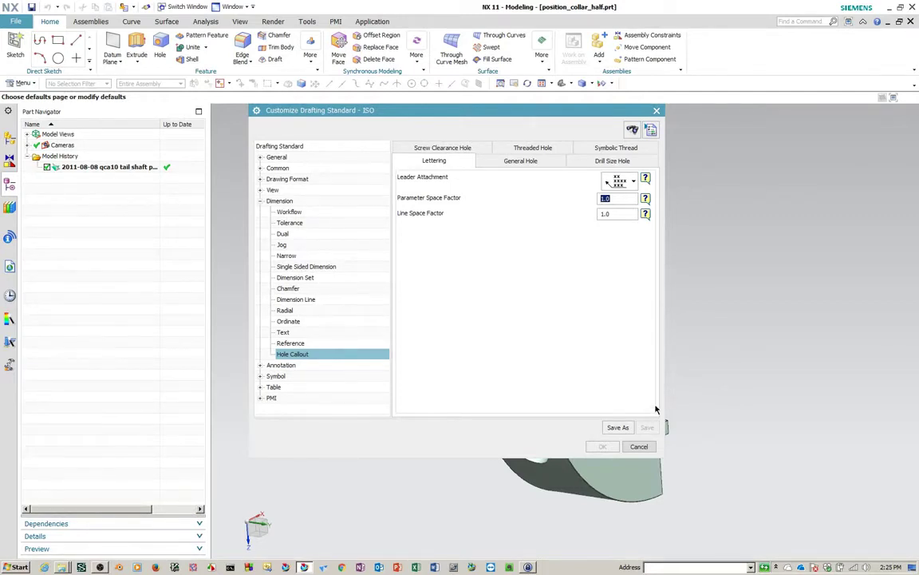
# Save the customized drafting standard under the new name My_ISO and close the standard customization
pyautogui.click(618, 427)
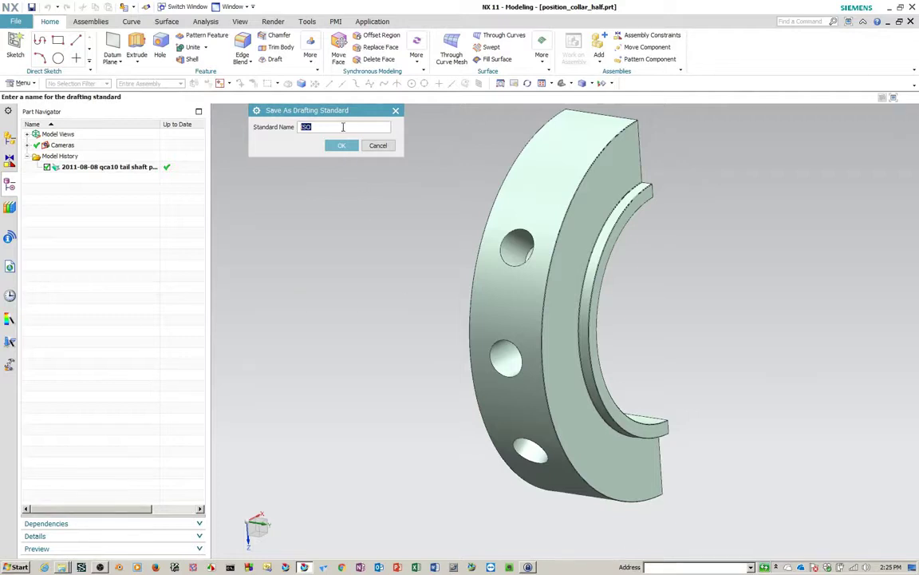
pyautogui.write('My_ISO')
pyautogui.click(340, 145)
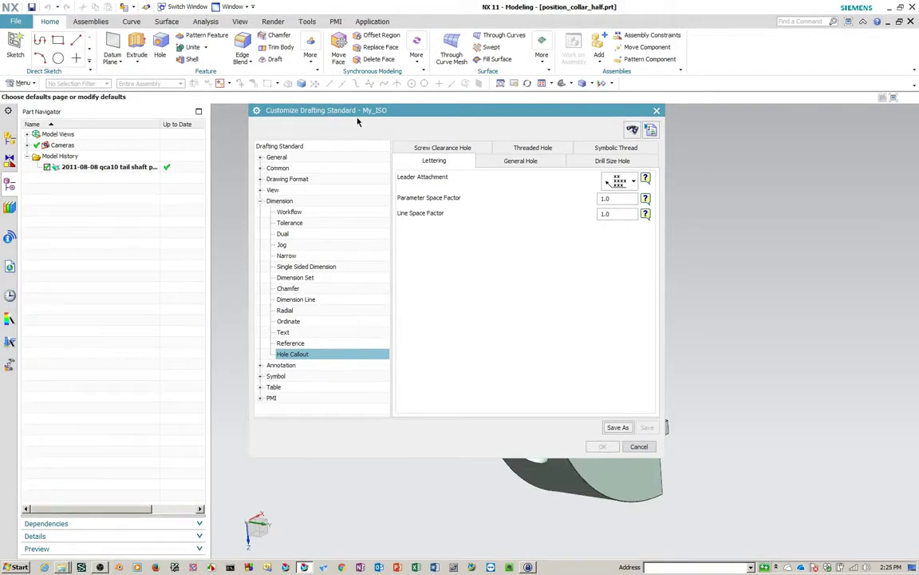
pyautogui.click(640, 446)
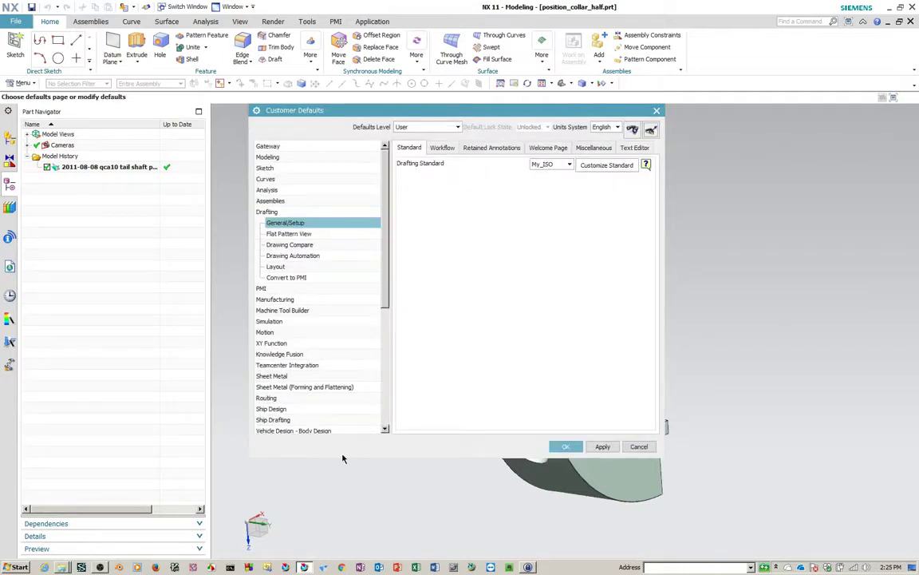
# Examine the Drafting Standard entry's value and modification status in the managed current settings
pyautogui.click(651, 132)
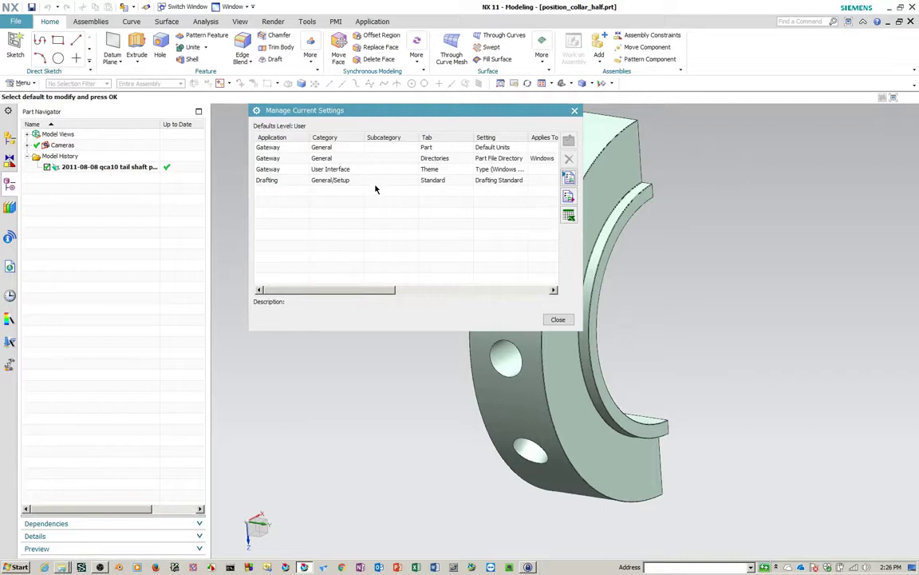
pyautogui.click(339, 179)
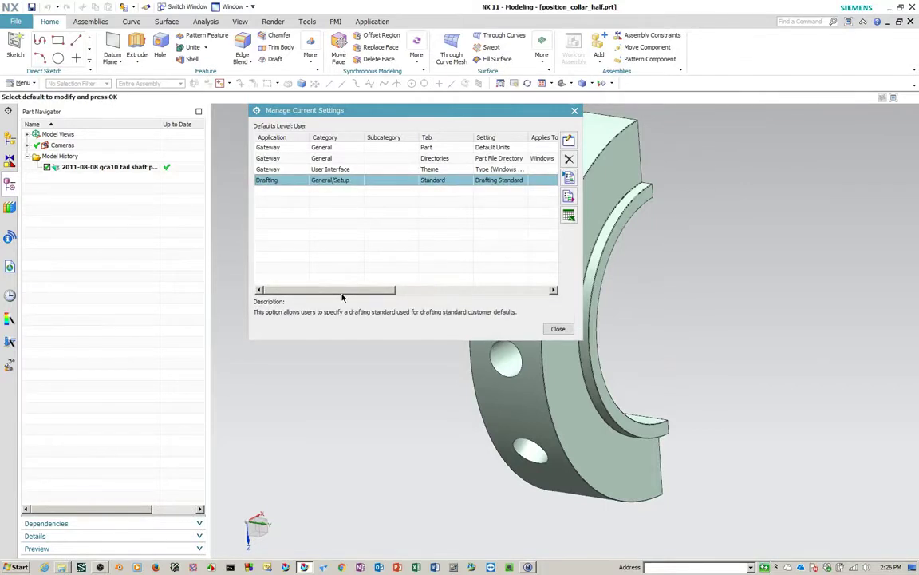
pyautogui.moveTo(343, 291); pyautogui.dragTo(477, 223)
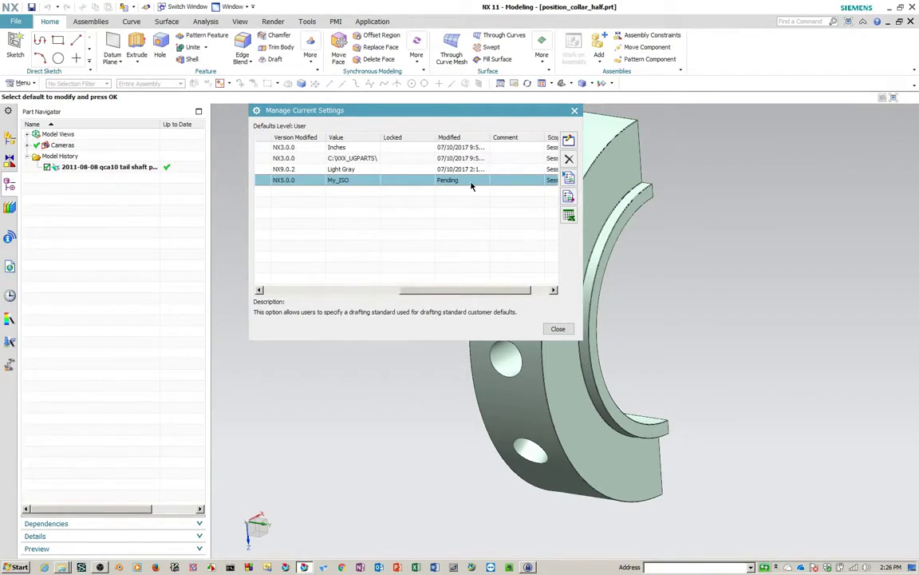
pyautogui.click(558, 328)
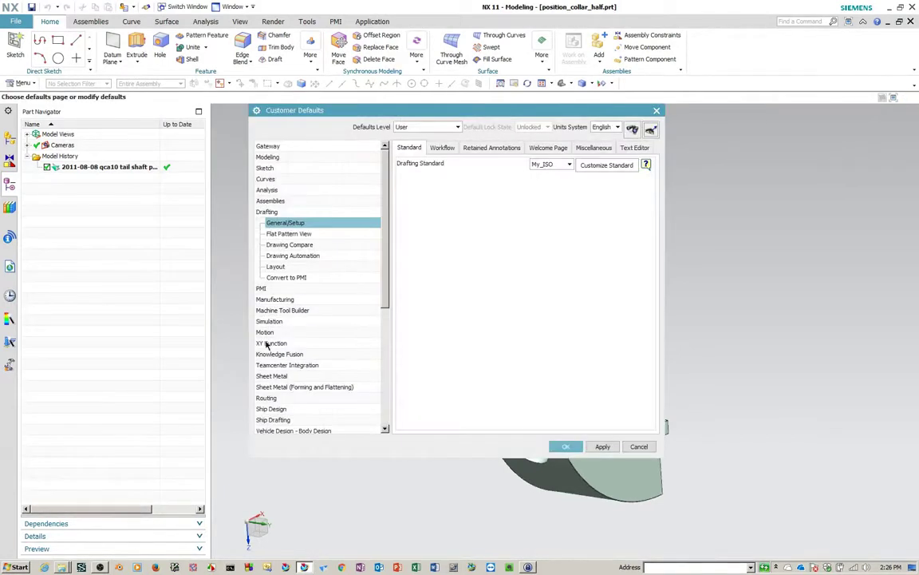
# Apply the customer defaults with My_ISO as the drafting standard and close the Customer Defaults dialog
pyautogui.click(603, 447)
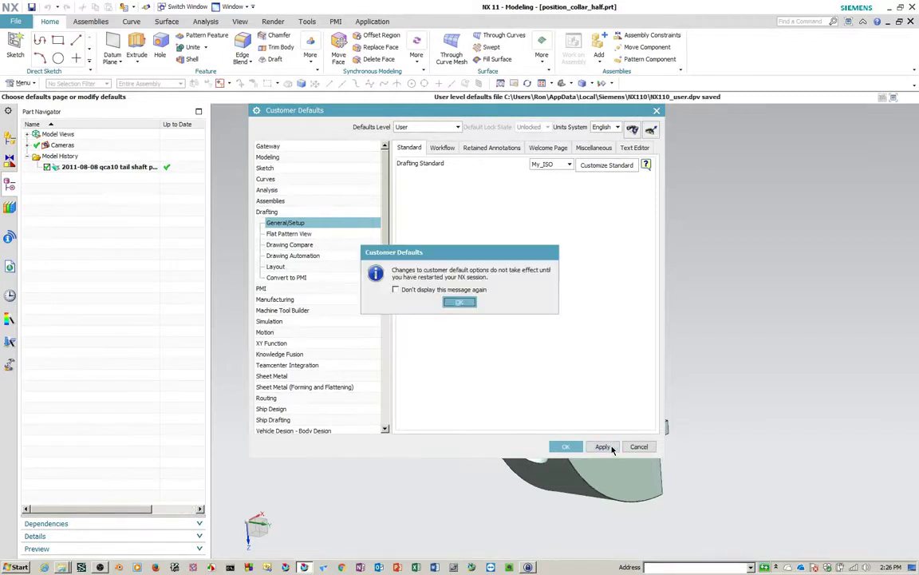
pyautogui.click(458, 302)
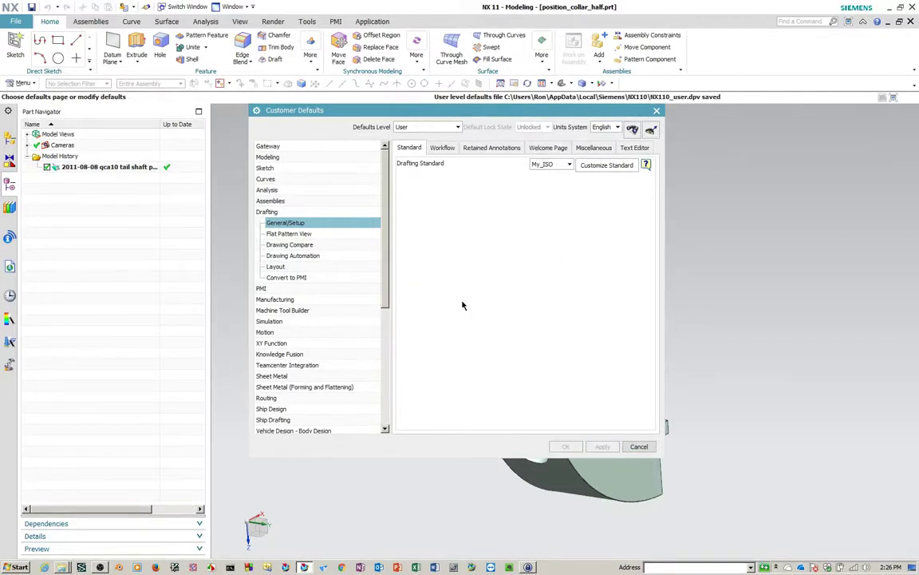
pyautogui.click(639, 447)
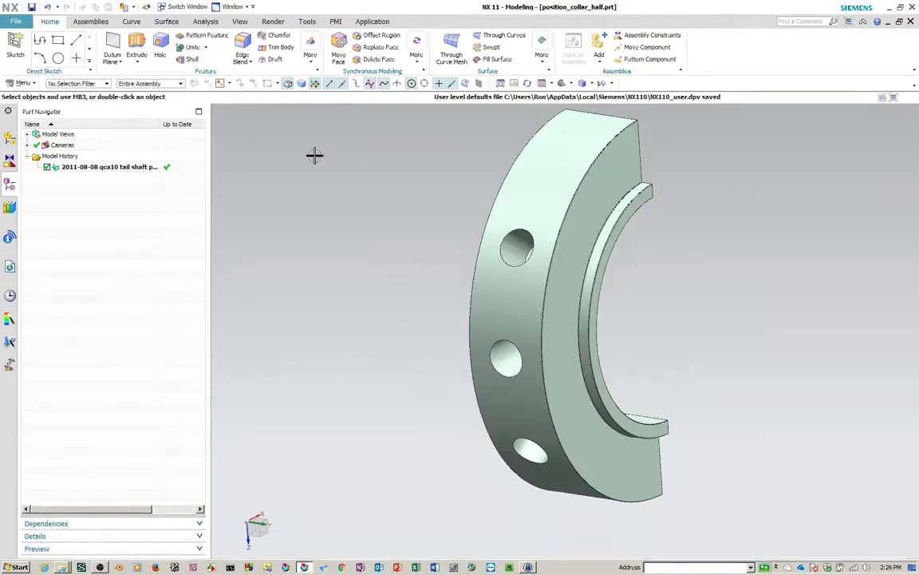
# Open the Drafting Preferences and set the inherited settings source to Customer Defaults
pyautogui.click(13, 22)
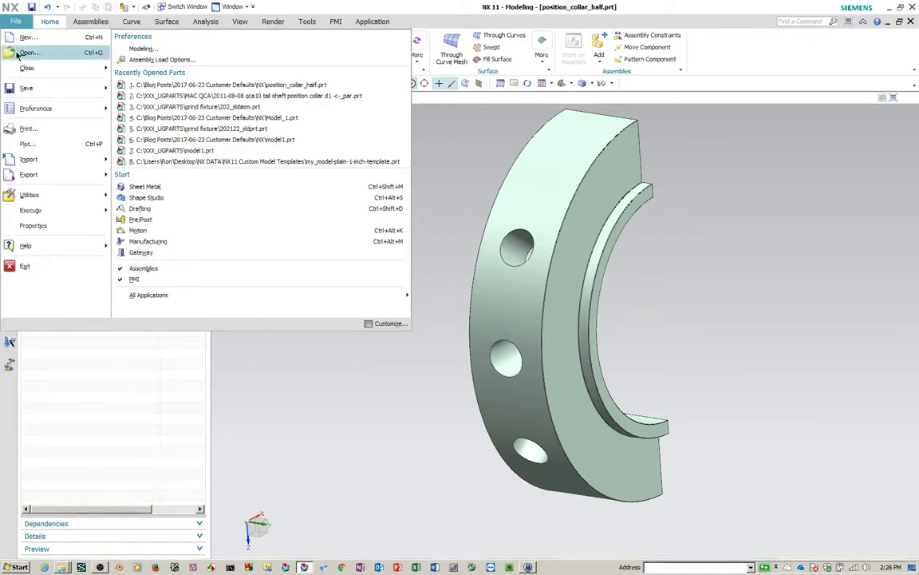
pyautogui.moveTo(29, 102)
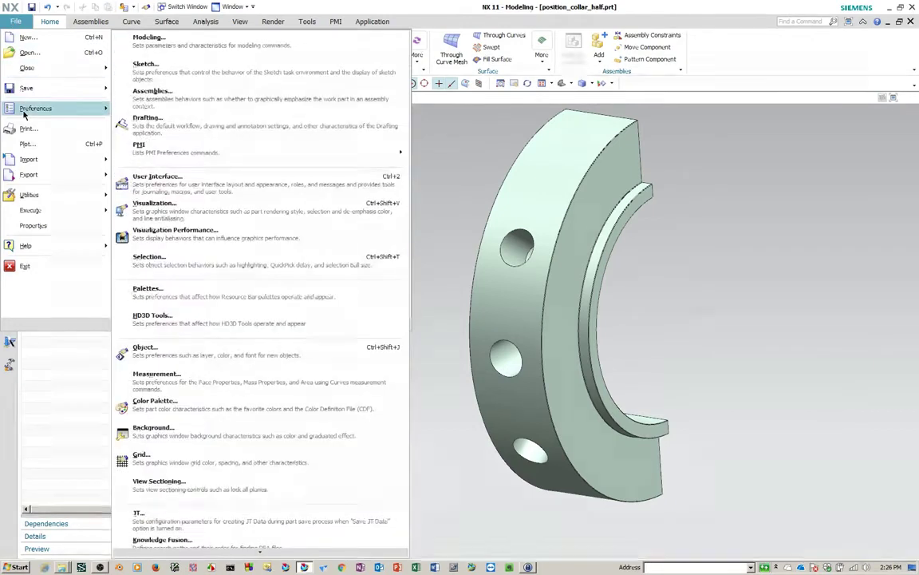
pyautogui.click(174, 123)
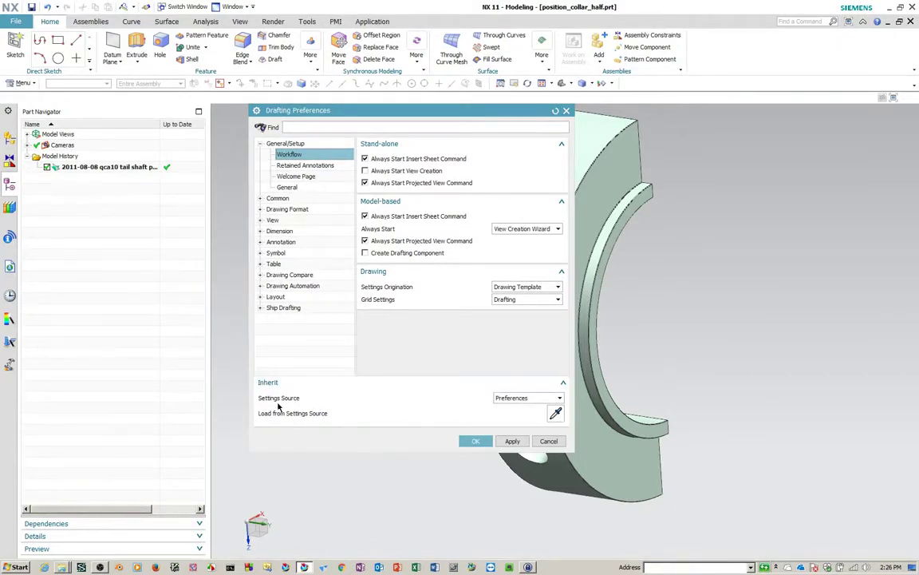
pyautogui.click(547, 398)
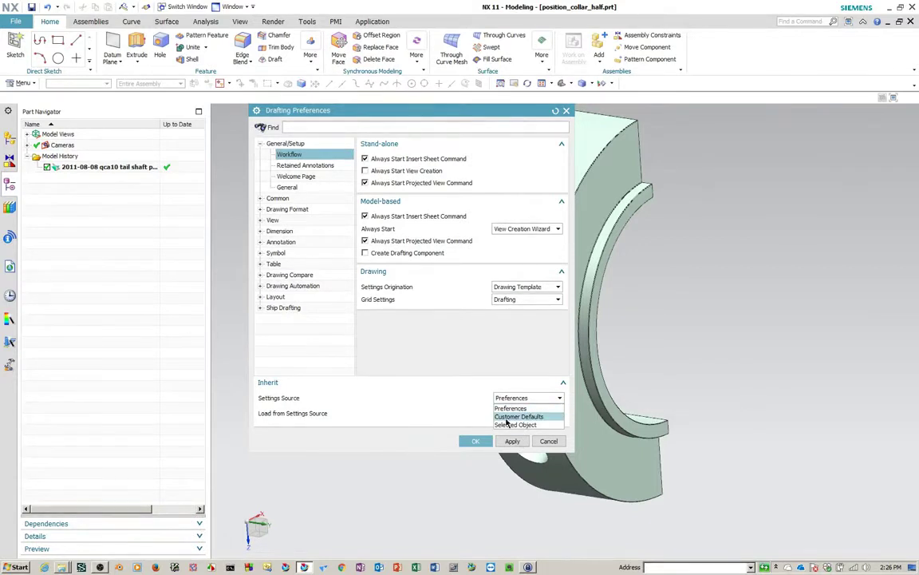
pyautogui.click(510, 416)
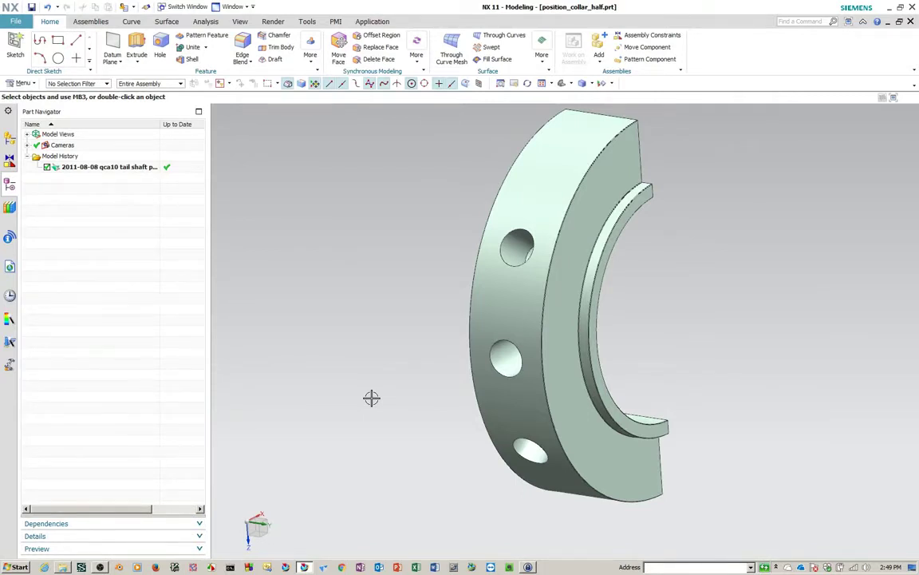
# Open the NX system log file and search it for "user_defaults"
pyautogui.click(15, 24)
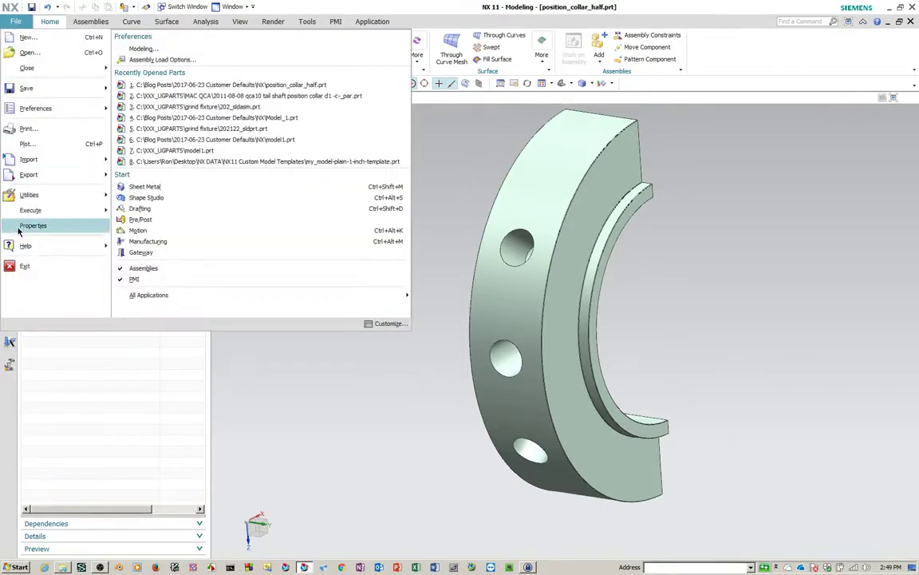
pyautogui.moveTo(35, 243)
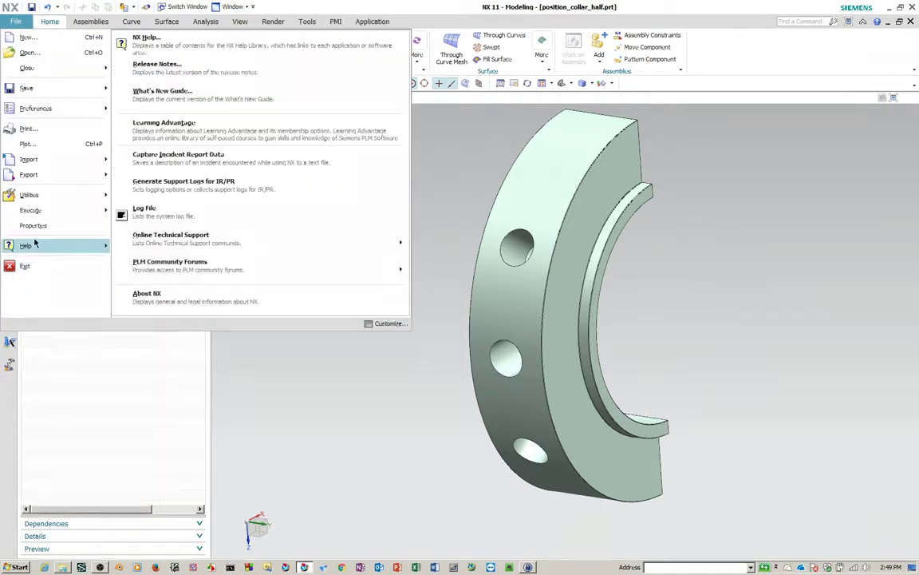
pyautogui.click(164, 210)
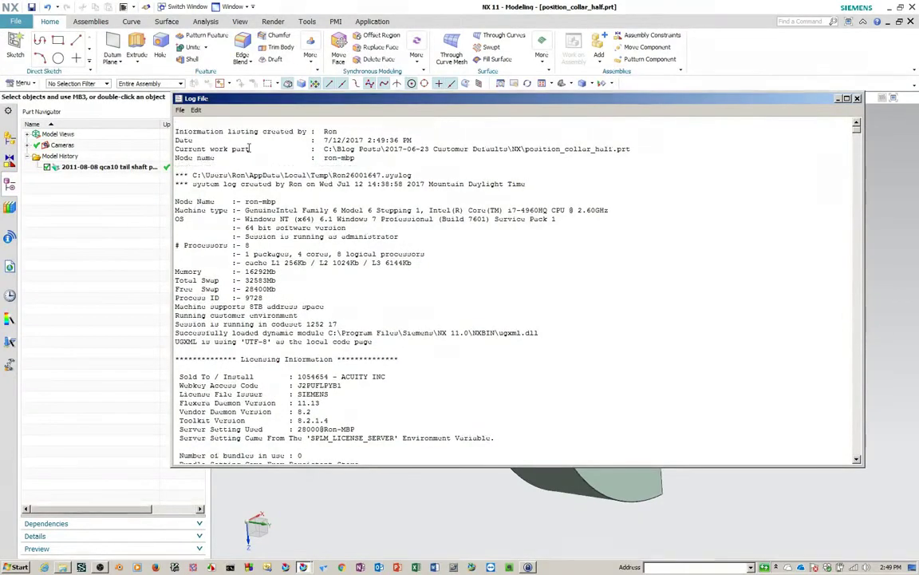
pyautogui.hotkey('ctrl', 'f')
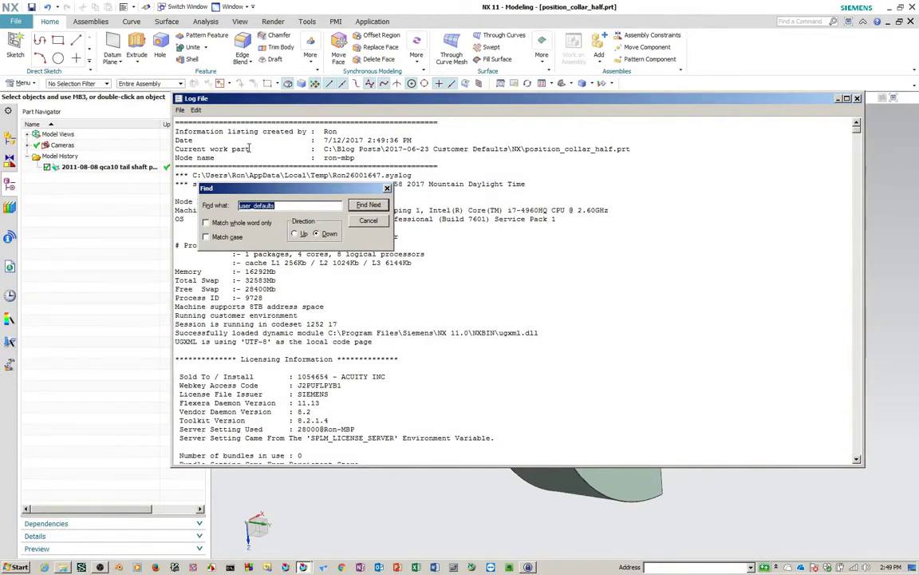
pyautogui.write('user_defaults')
pyautogui.press('Return')
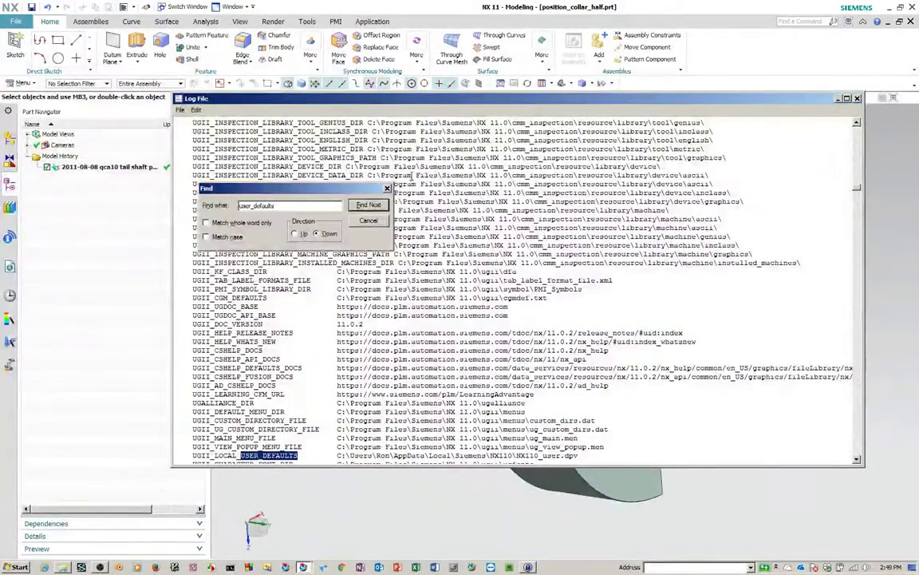
pyautogui.click(368, 221)
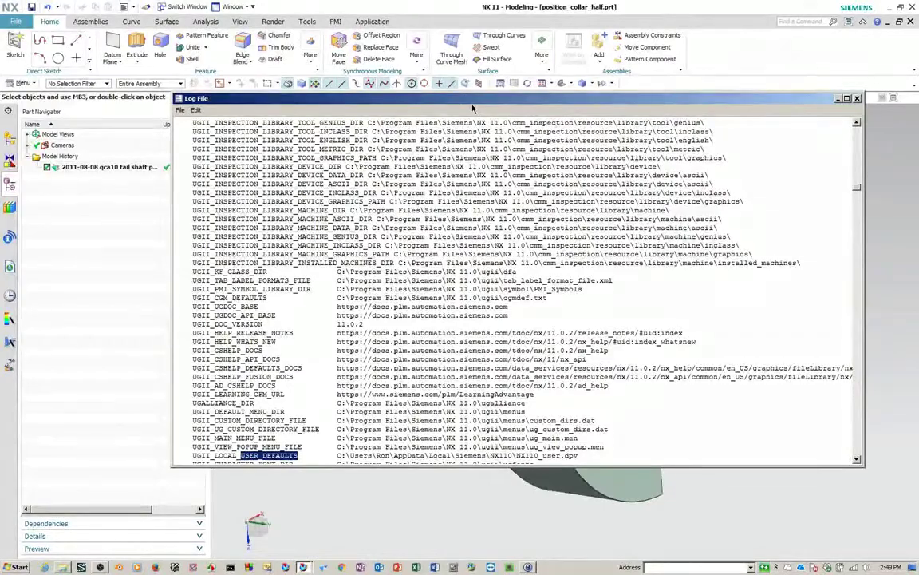
# Reposition and enlarge the log file window, and highlight the UGII_LOCAL_USER_DEFAULTS variable name
pyautogui.moveTo(472, 102); pyautogui.dragTo(416, 43)
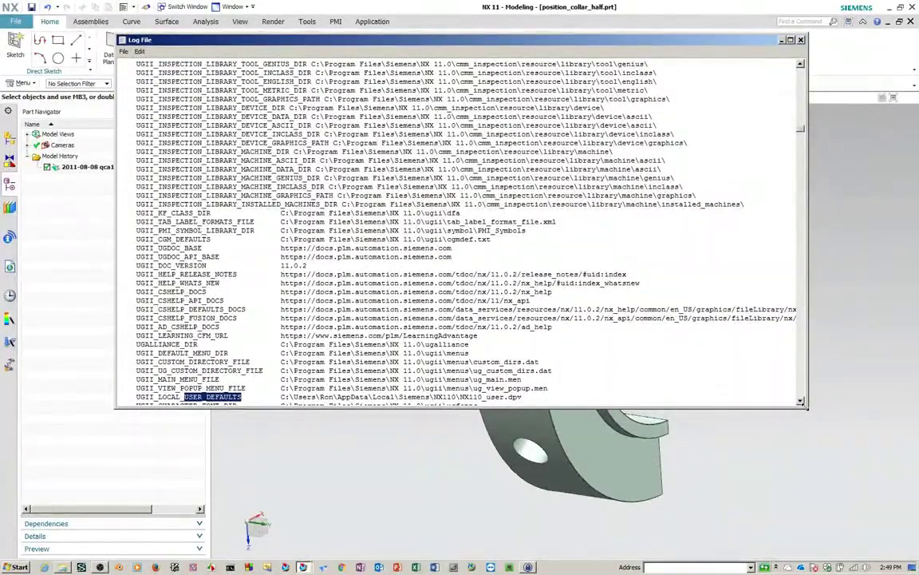
pyautogui.moveTo(807, 406); pyautogui.dragTo(859, 527)
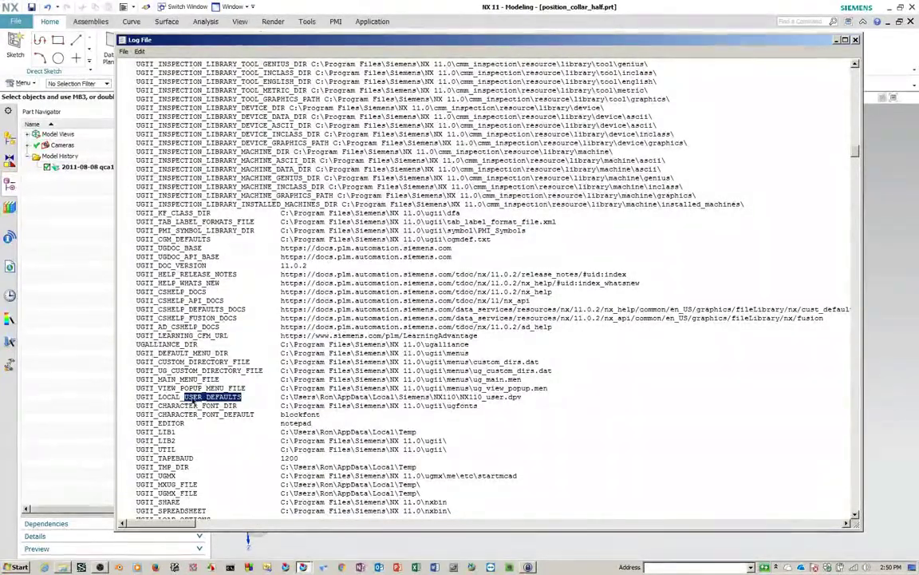
pyautogui.click(172, 397)
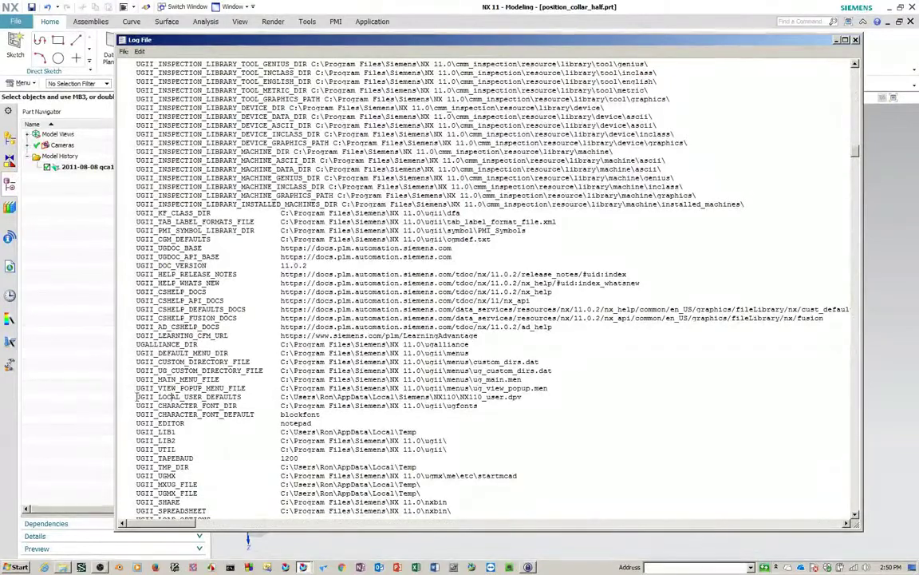
pyautogui.moveTo(138, 397); pyautogui.dragTo(244, 397)
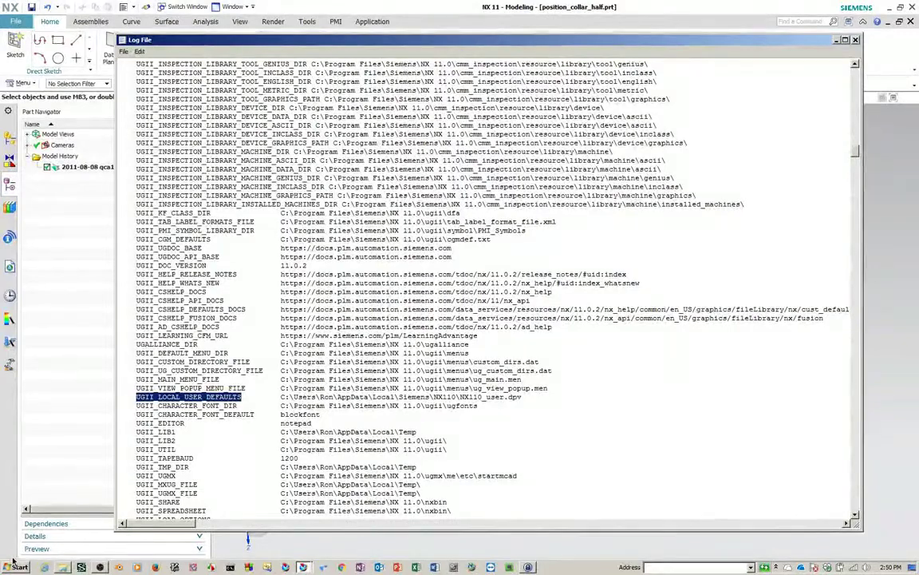
# Switch to Windows Explorer and browse drive C: to the user profile's AppData\Local\Siemens\NX110 folder holding the user defaults files
pyautogui.click(64, 565)
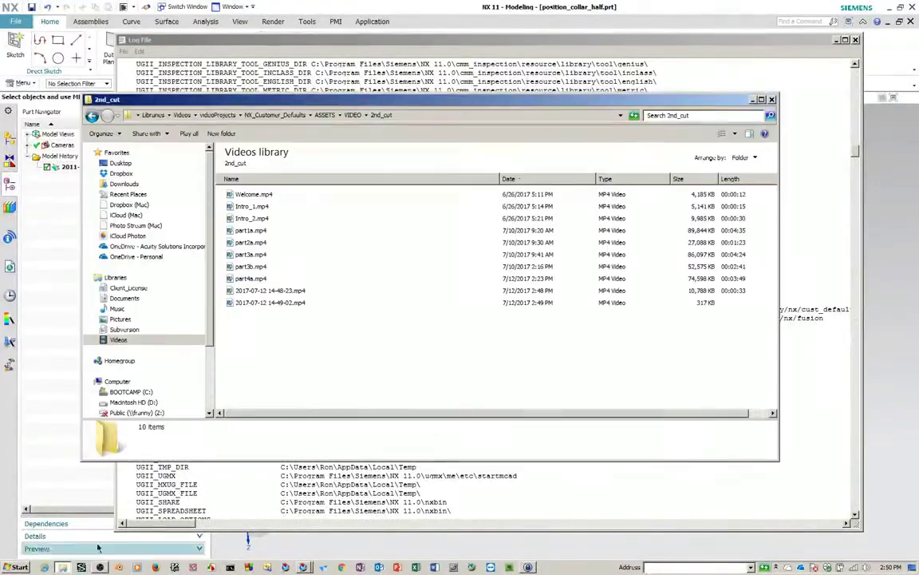
pyautogui.click(128, 392)
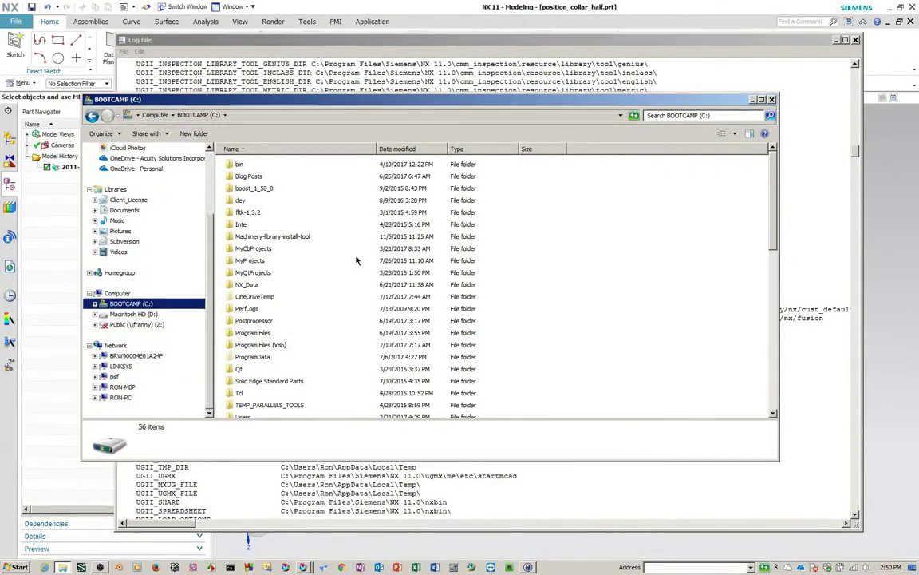
pyautogui.click(373, 237)
pyautogui.scroll(-5, 374, 237)
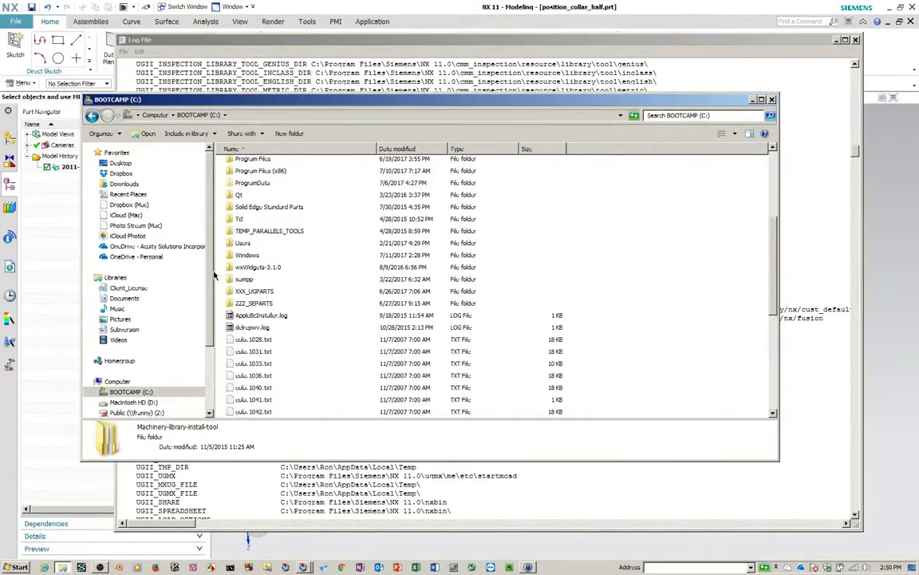
pyautogui.doubleClick(242, 242)
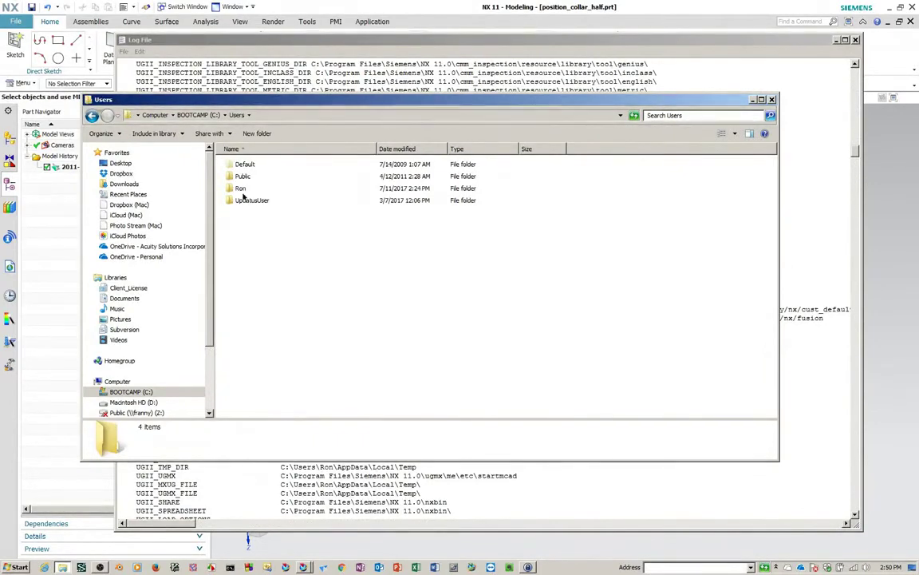
pyautogui.doubleClick(238, 188)
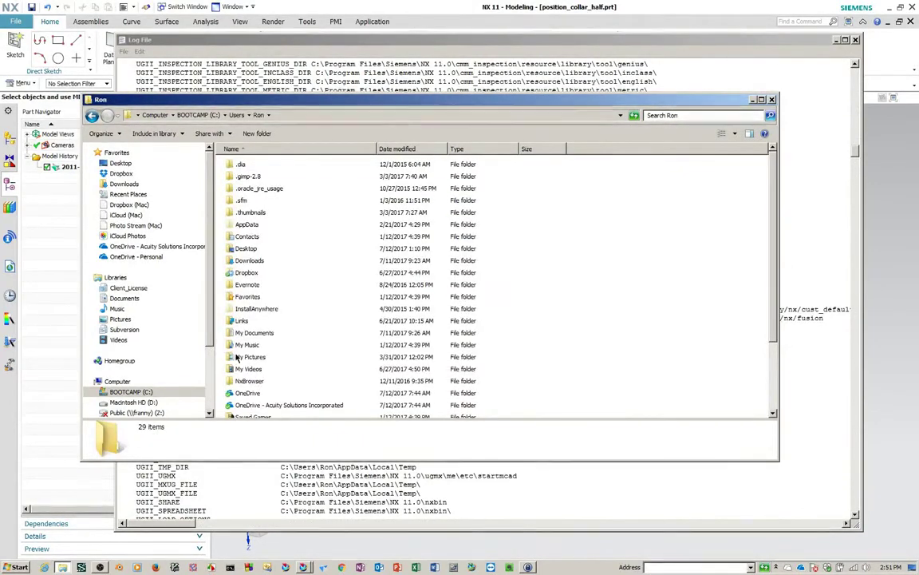
pyautogui.doubleClick(246, 226)
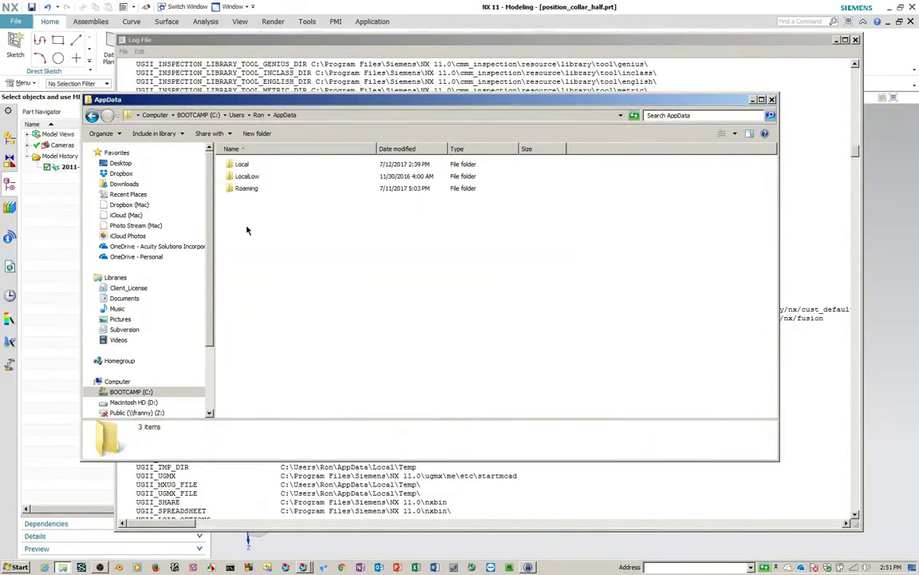
pyautogui.doubleClick(240, 166)
pyautogui.scroll(-6, 336, 315)
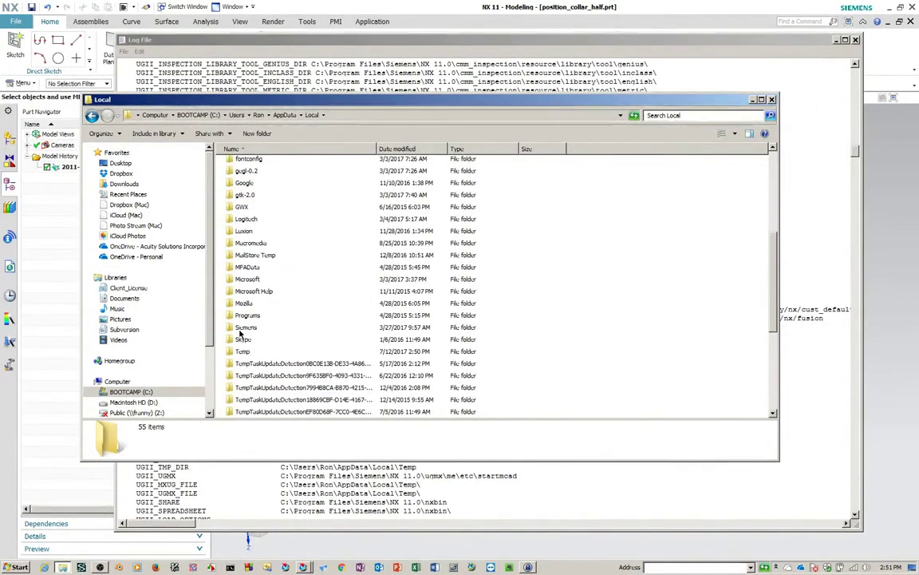
pyautogui.doubleClick(242, 329)
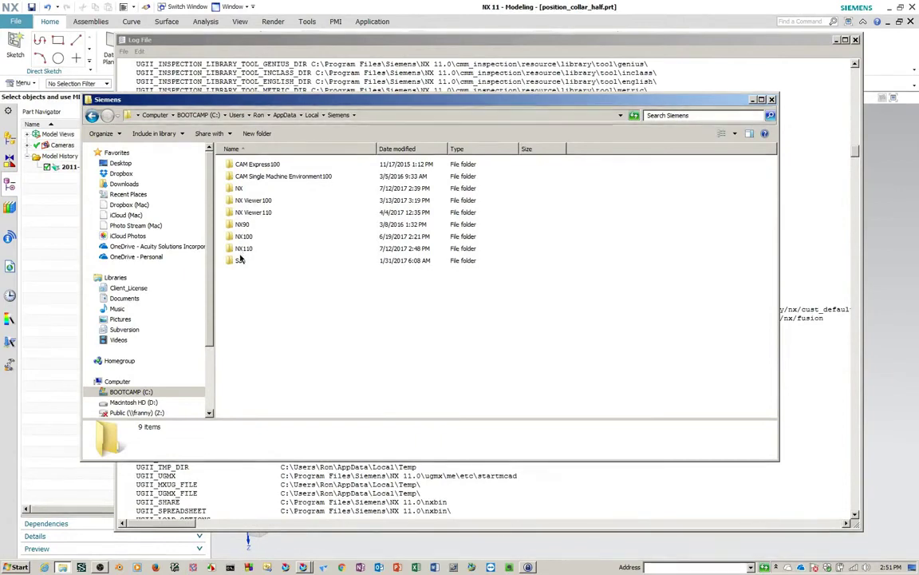
pyautogui.doubleClick(244, 249)
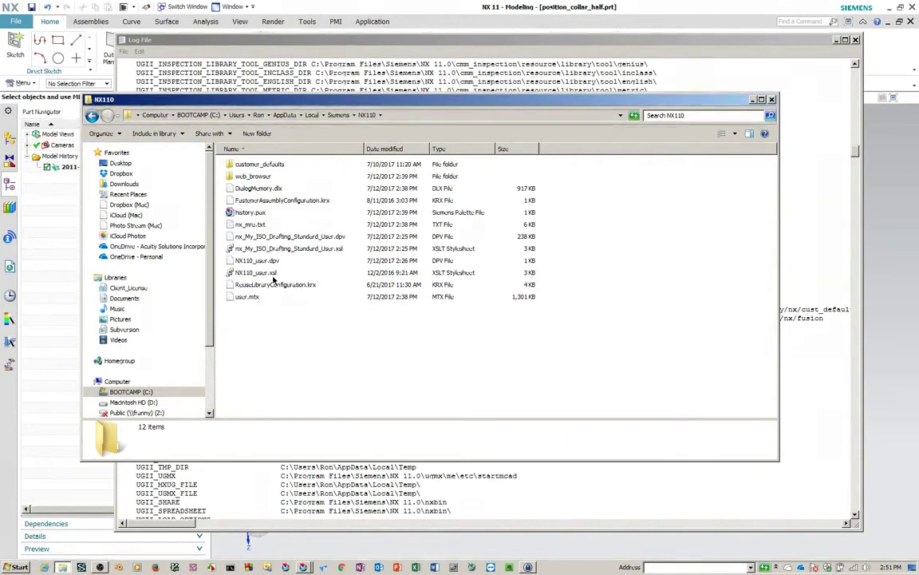
# Browse from the root of drive C: to the Program Files\Siemens\NX 11.0\UGII folder
pyautogui.click(195, 116)
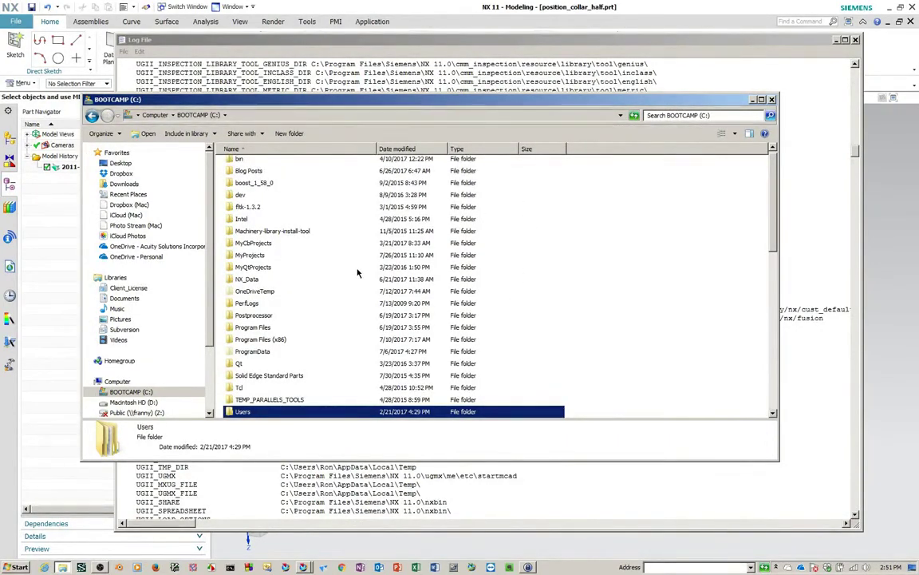
pyautogui.scroll(-4, 357, 273)
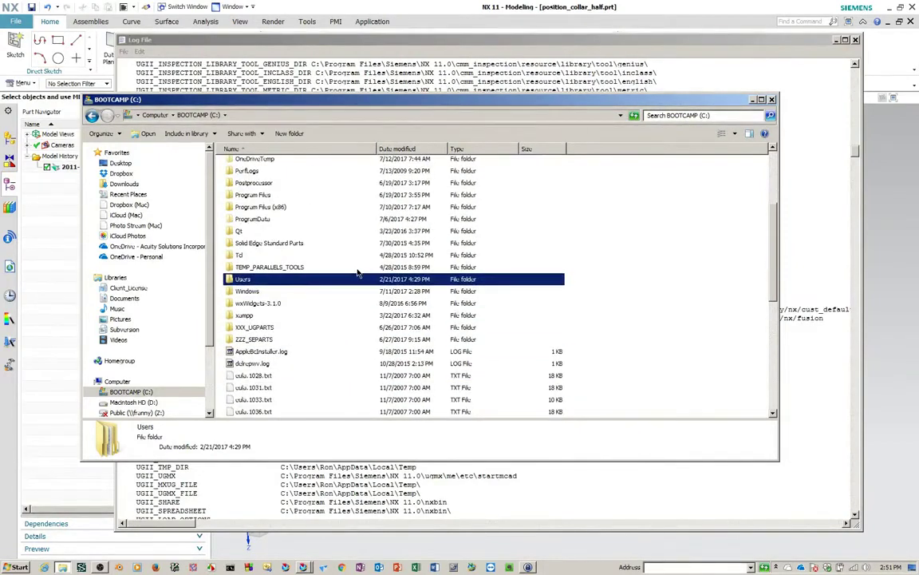
pyautogui.scroll(4, 357, 273)
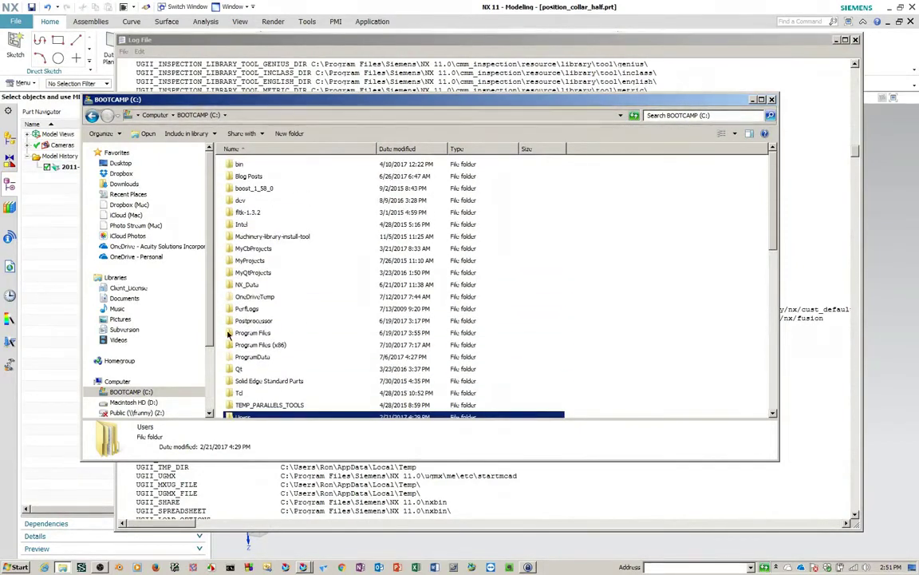
pyautogui.doubleClick(256, 332)
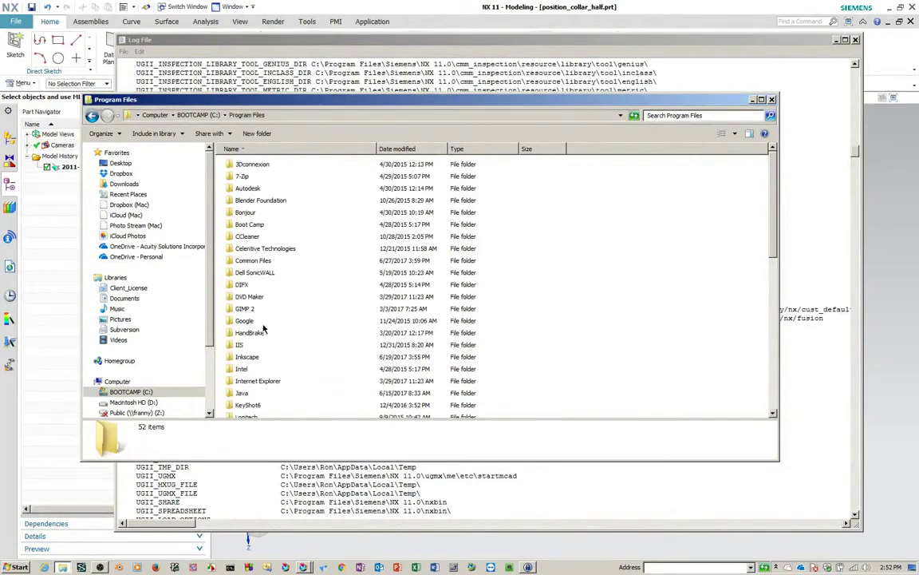
pyautogui.click(282, 297)
pyautogui.scroll(-7, 327, 372)
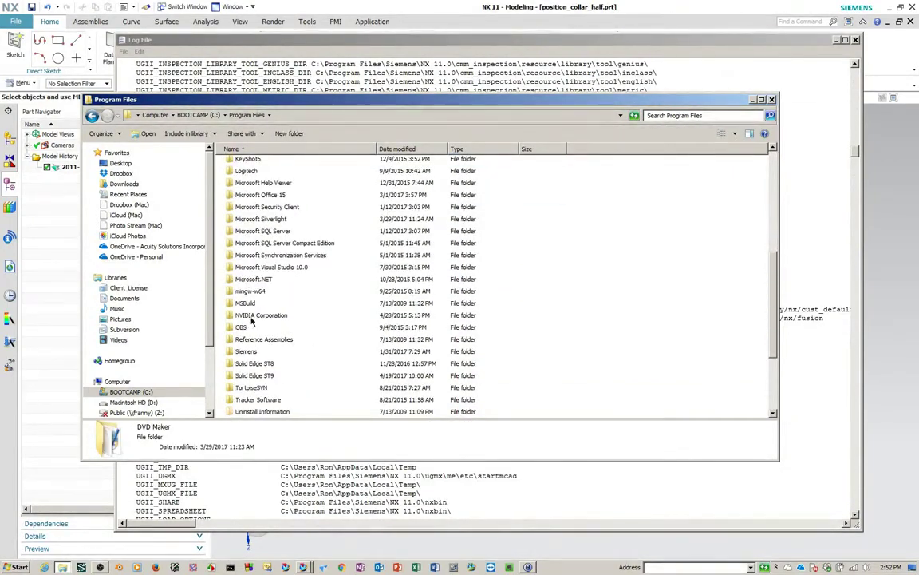
pyautogui.click(247, 352)
pyautogui.doubleClick(246, 352)
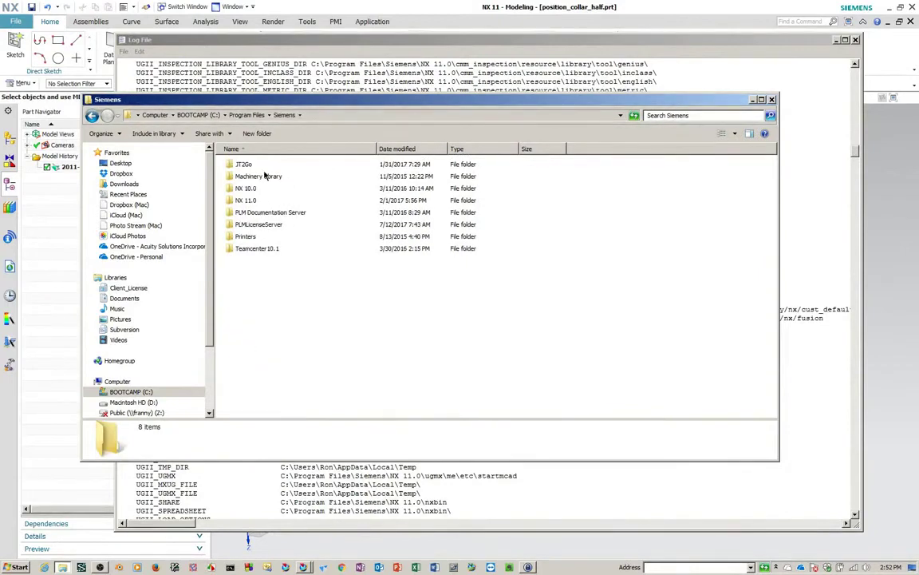
pyautogui.doubleClick(245, 200)
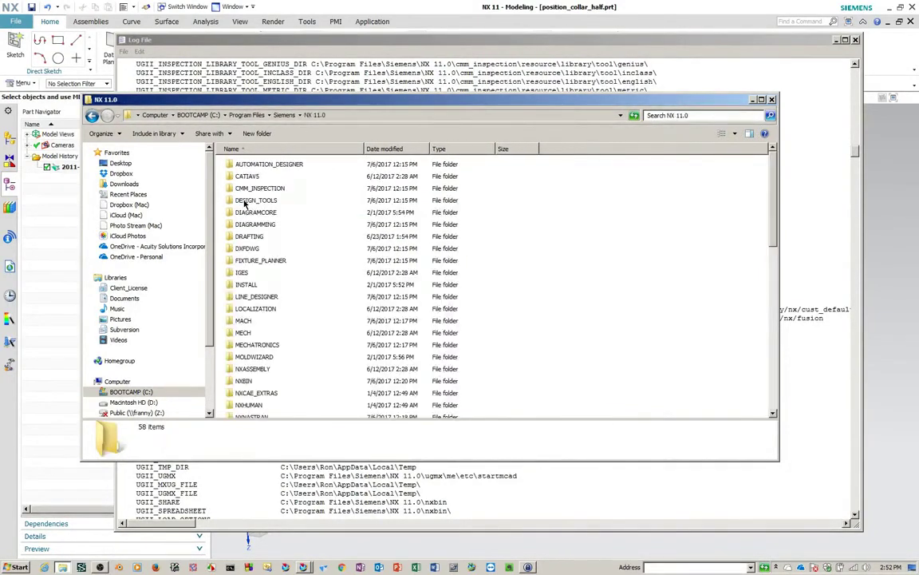
pyautogui.scroll(-10, 435, 316)
pyautogui.scroll(-2, 435, 316)
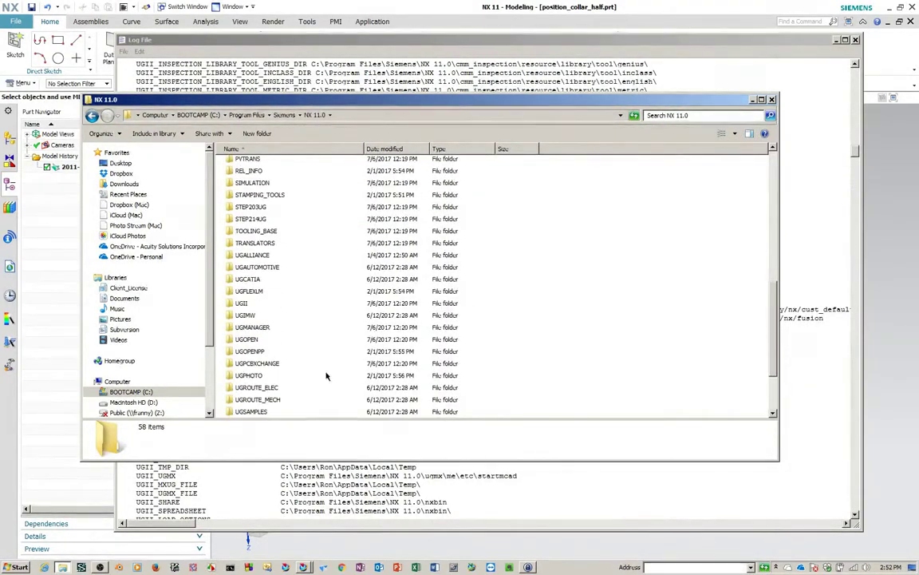
pyautogui.doubleClick(237, 306)
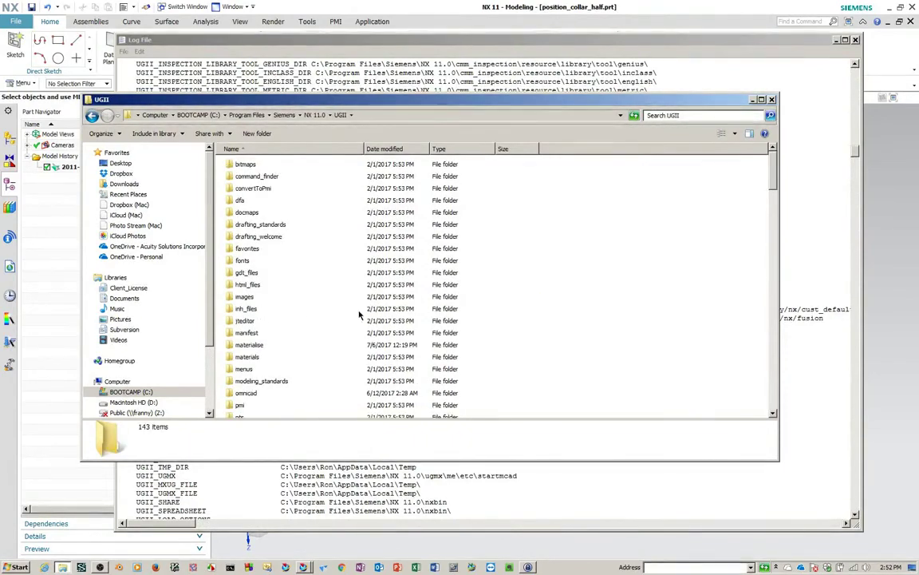
# Find the ugii_env.dat file in the UGII folder and open it for editing in Editra
pyautogui.moveTo(774, 184); pyautogui.dragTo(762, 424)
pyautogui.scroll(2, 221, 319)
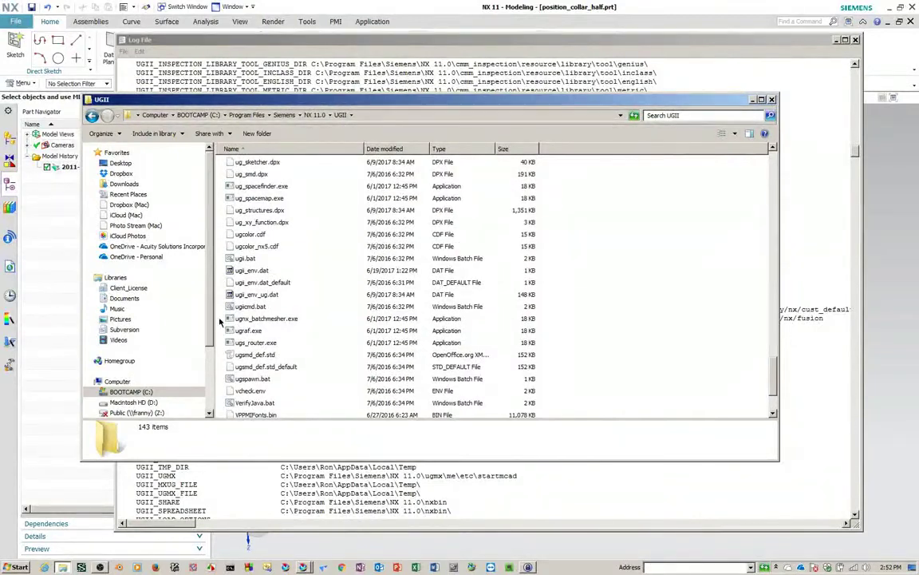
pyautogui.click(248, 270)
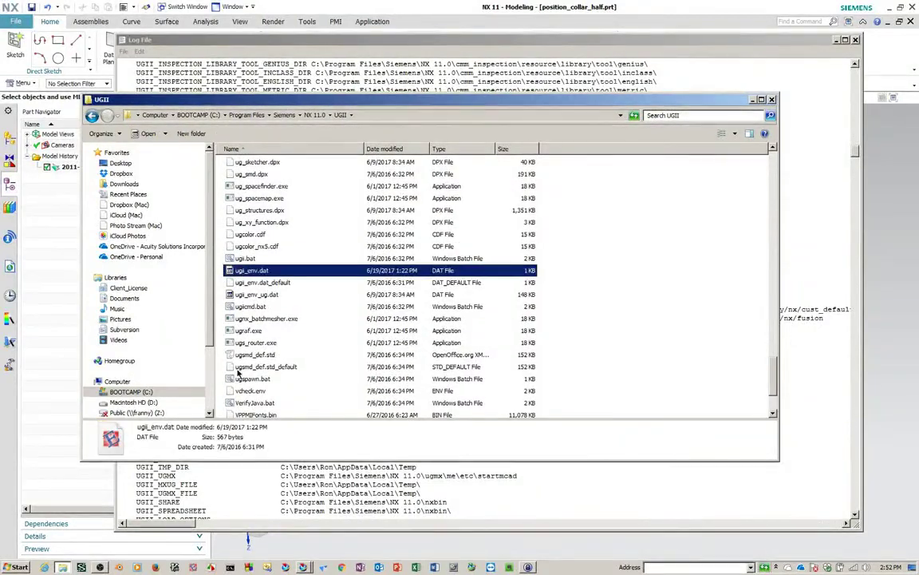
pyautogui.rightClick(264, 273)
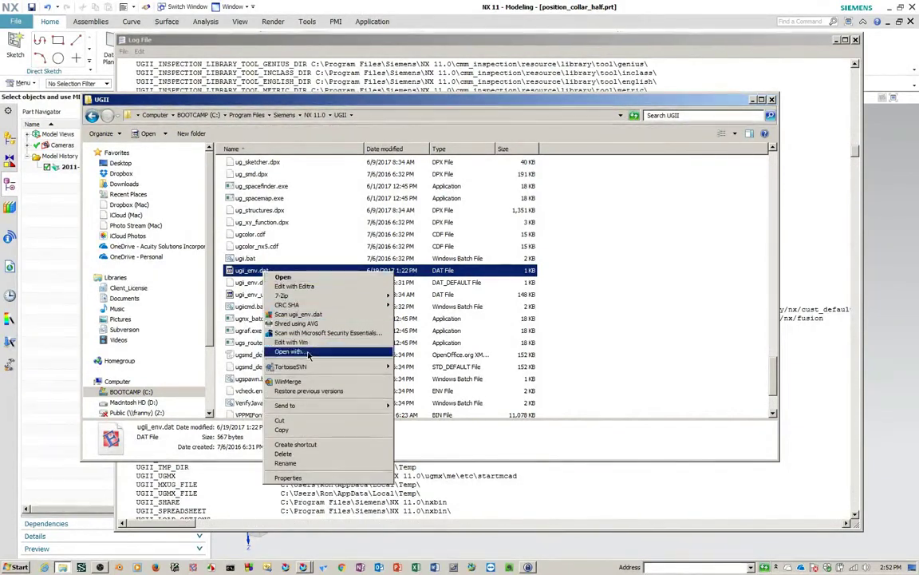
pyautogui.click(295, 286)
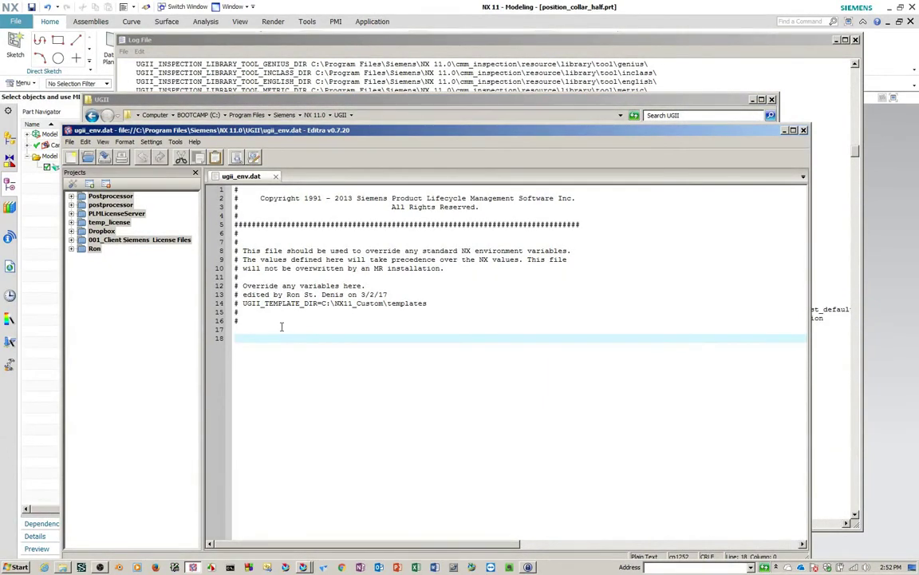
# Add the override entry "UGII_LOCAL_USER_DEFAULTS=" on line 18 of ugii_env.dat, below the commented lines
pyautogui.write('UGII_LOCAL_USER_DEFAULTS')
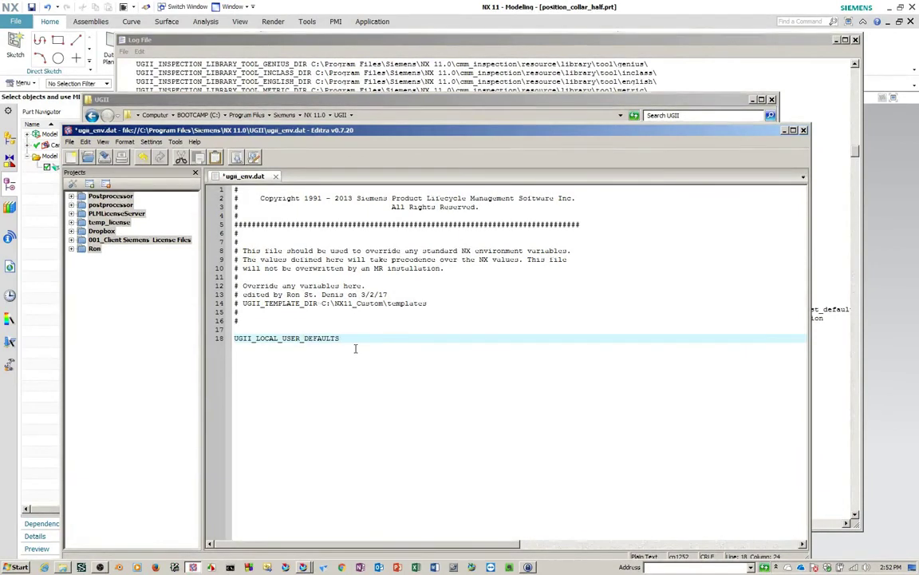
pyautogui.write('=')
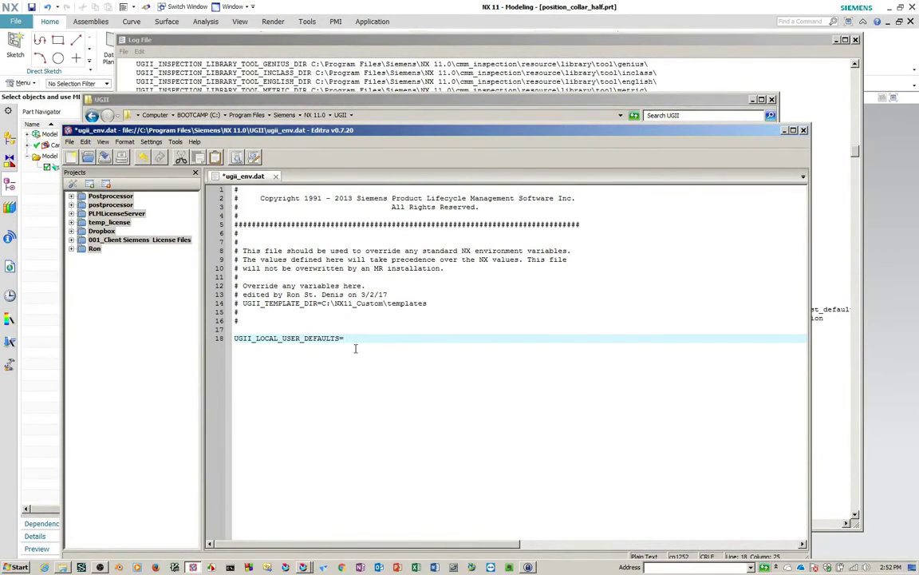
pyautogui.press('BackSpace')
pyautogui.write('=')
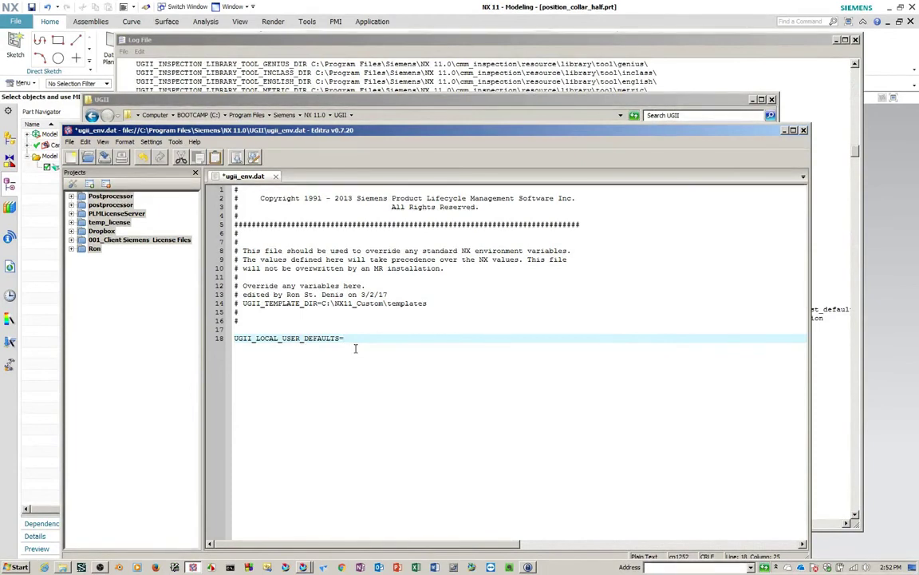